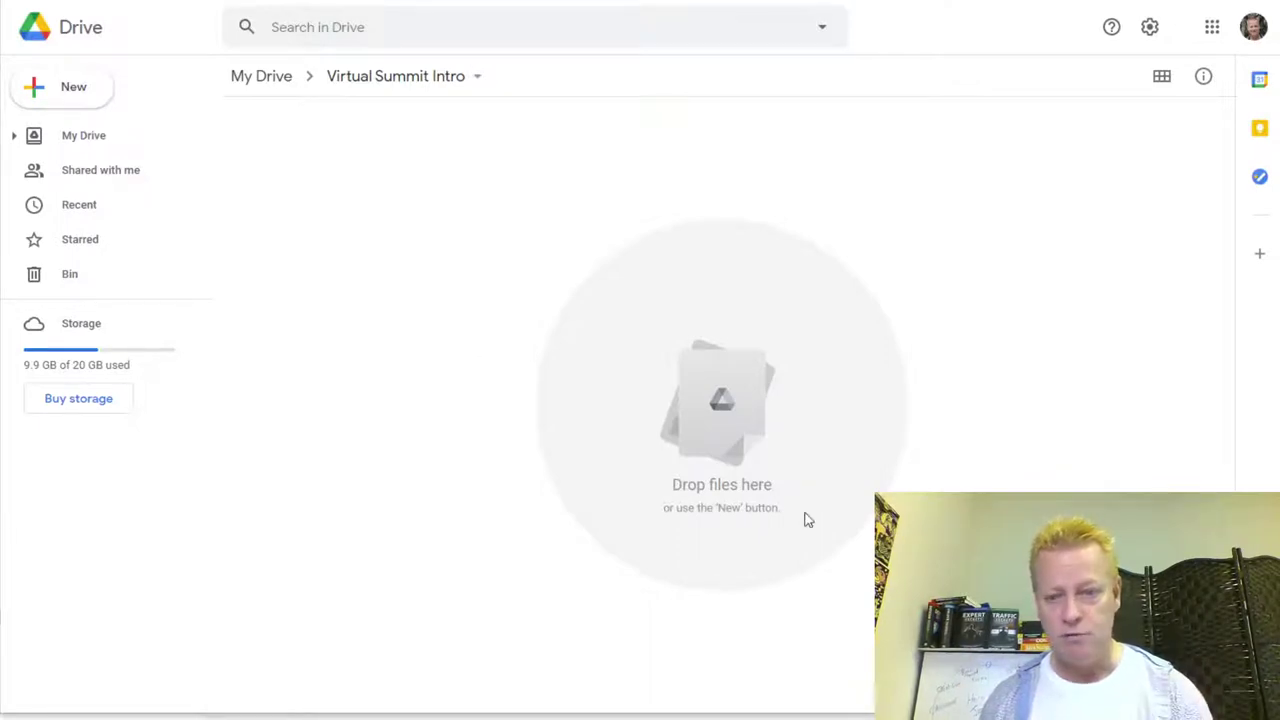
Switch to the Notepad notes and write item 3 as "Setup a place to keep all your documents together".
{"action": "key", "text": "alt+Tab"}
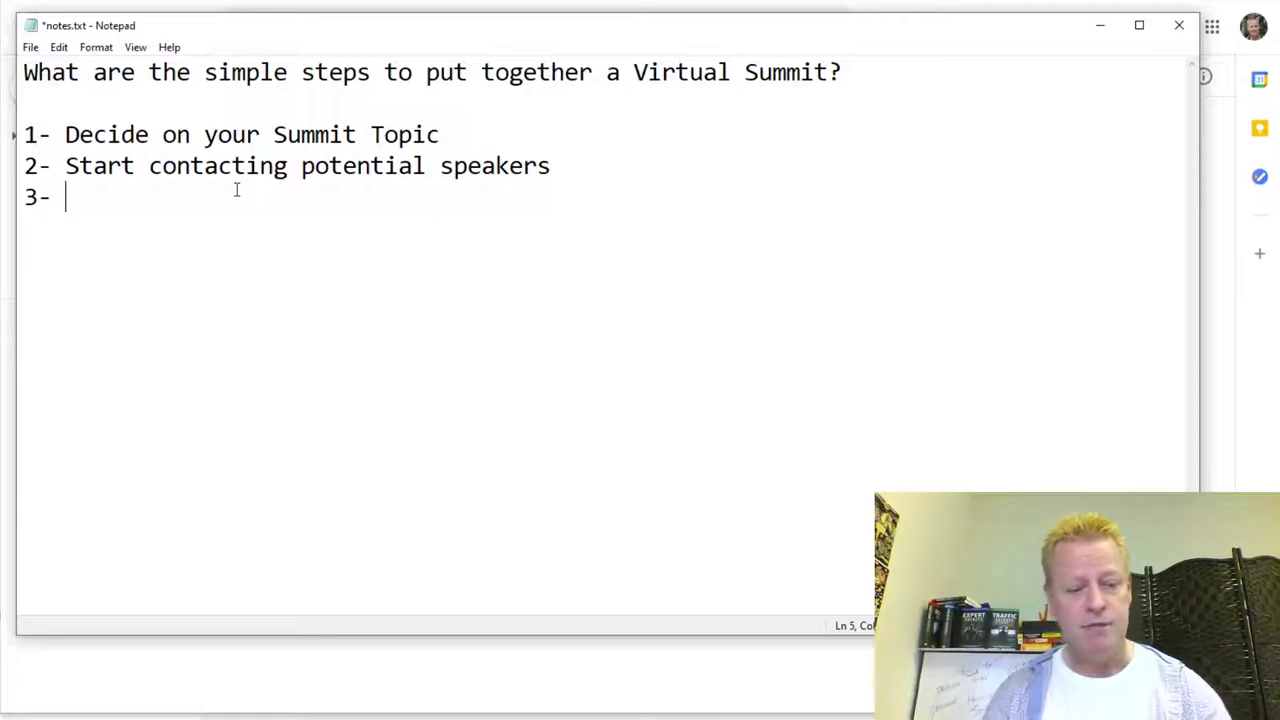
{"action": "type", "text": "Setup an"}
{"action": "key", "text": "BackSpace"}
{"action": "type", "text": "place to "}
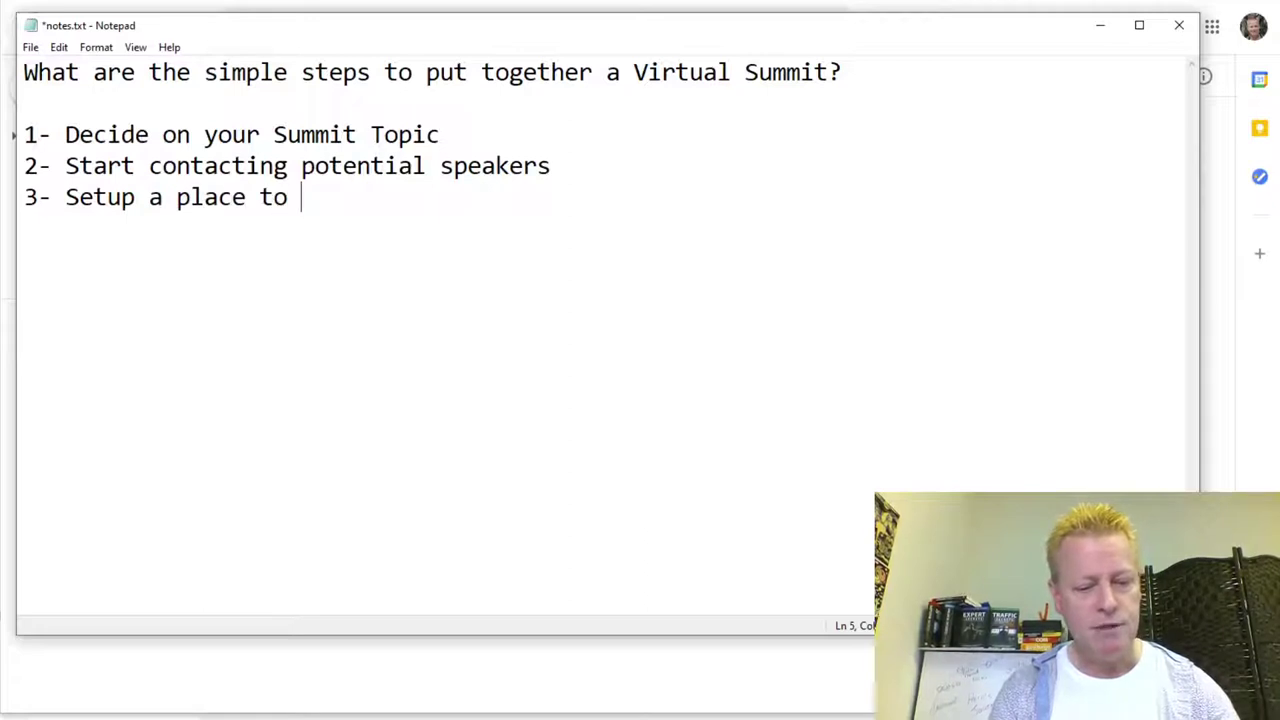
{"action": "type", "text": "keep all "}
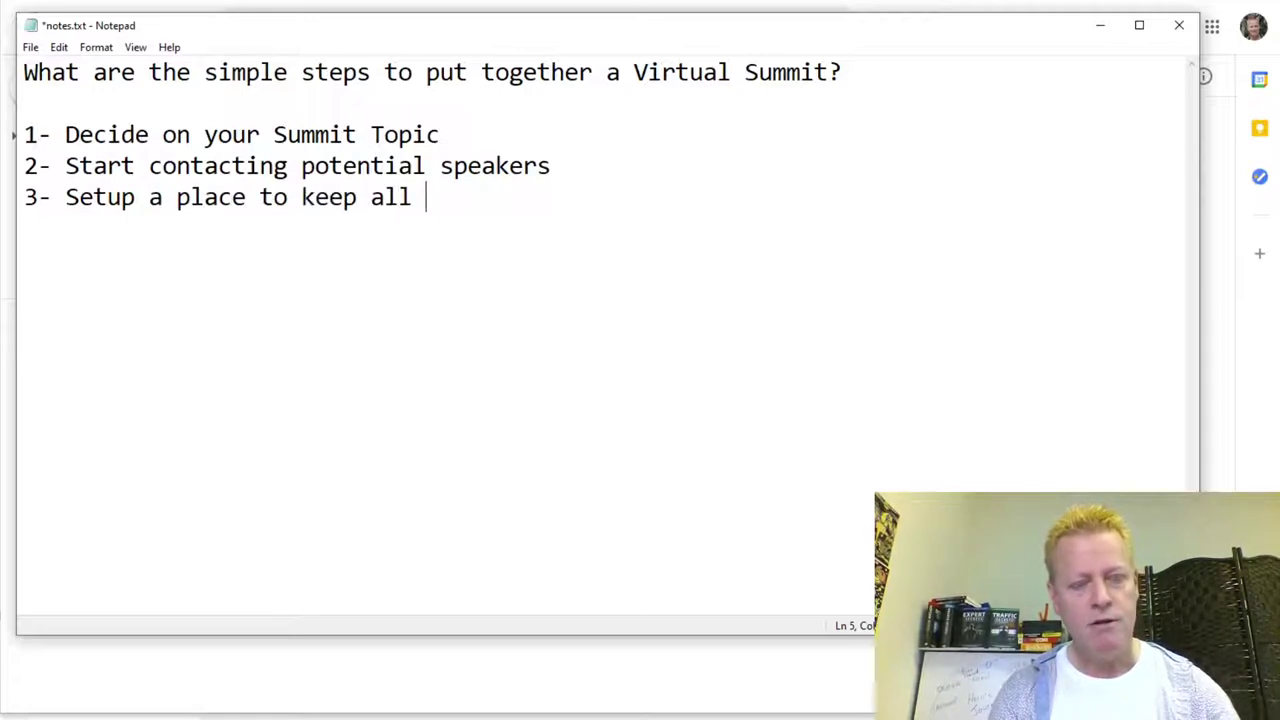
{"action": "type", "text": "your docume"}
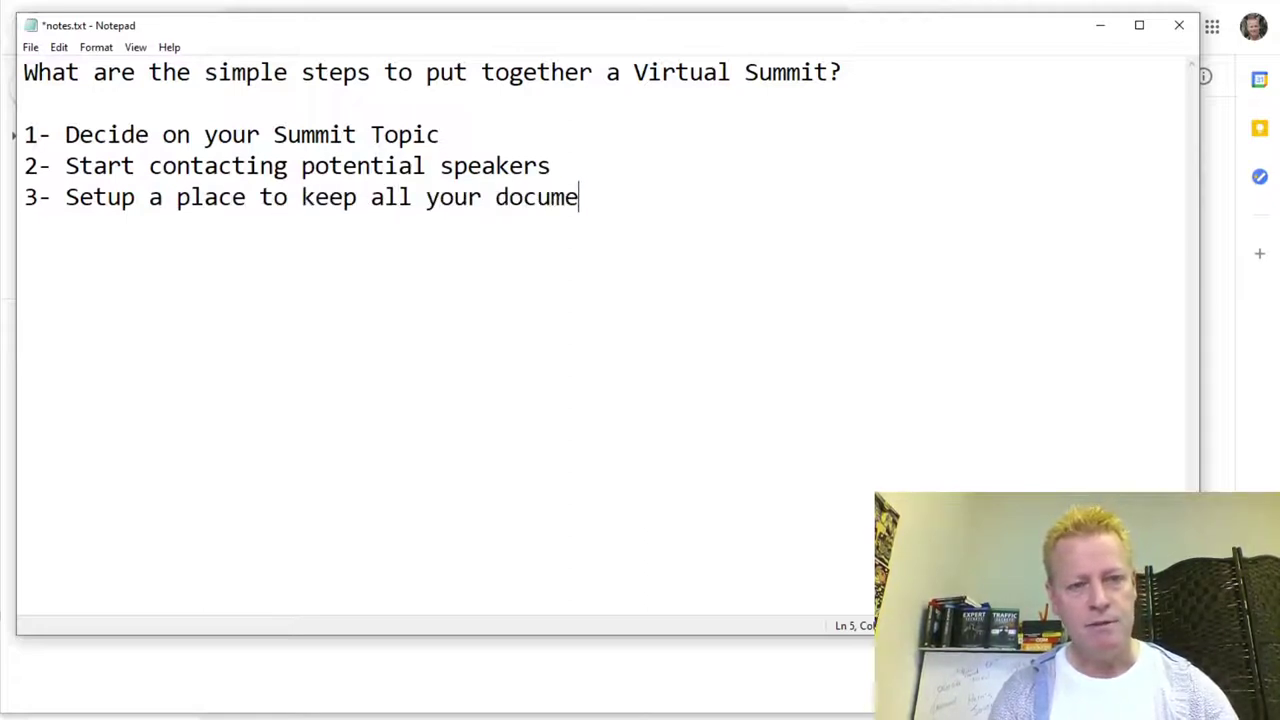
{"action": "type", "text": "nts togeht"}
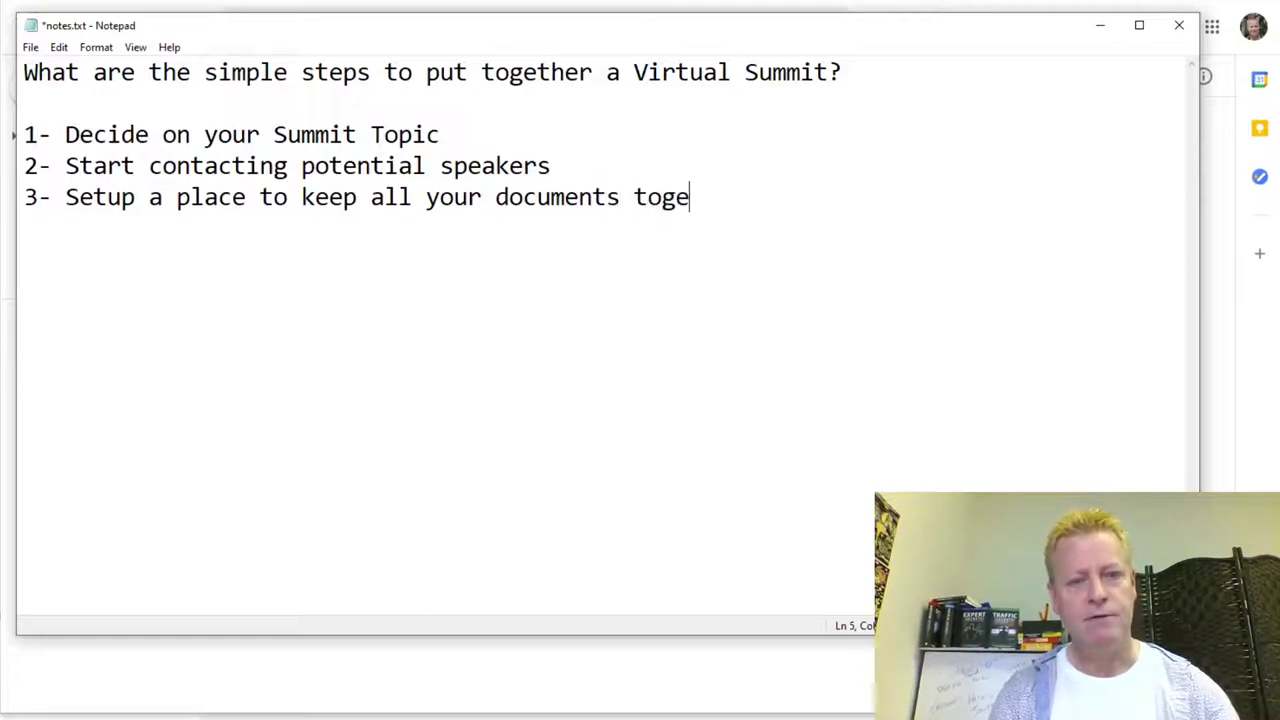
{"action": "key", "text": "BackSpace"}
{"action": "key", "text": "BackSpace"}
{"action": "key", "text": "BackSpace"}
{"action": "type", "text": "ether"}
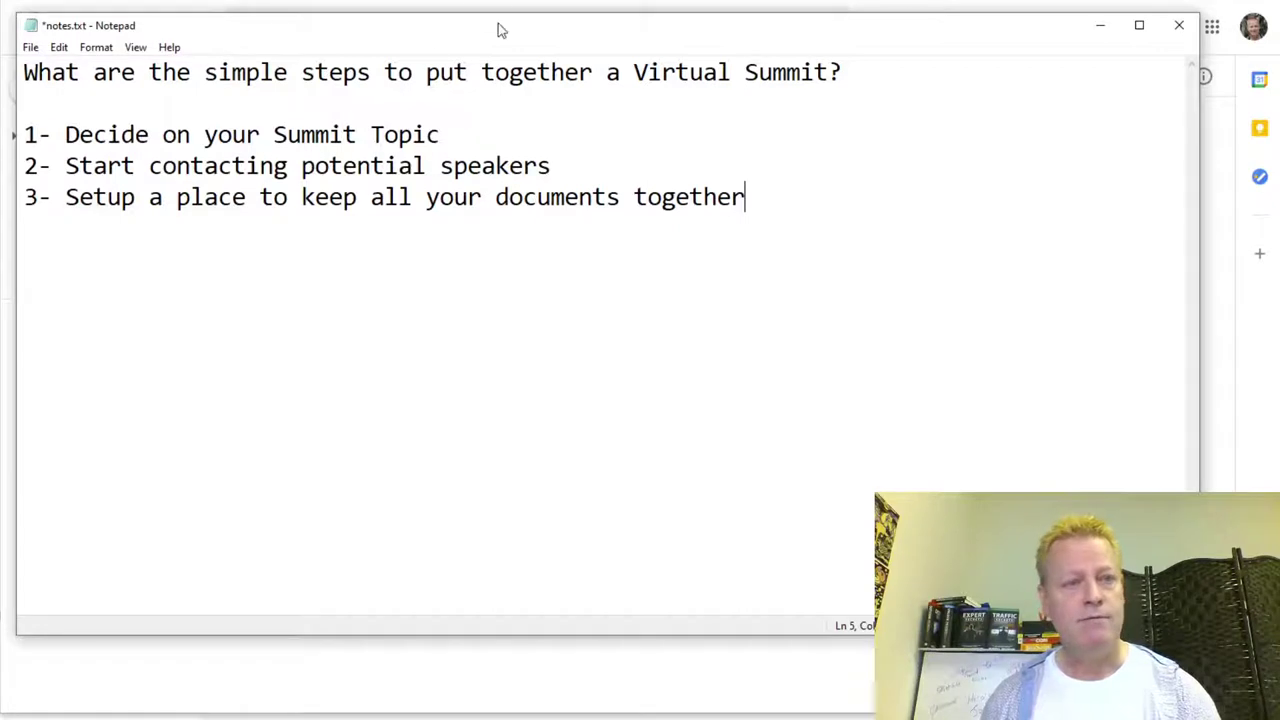
Switch to Google Drive and examine the new-item options and the sharing settings of the Virtual Summit Intro folder.
{"action": "key", "text": "alt+Tab"}
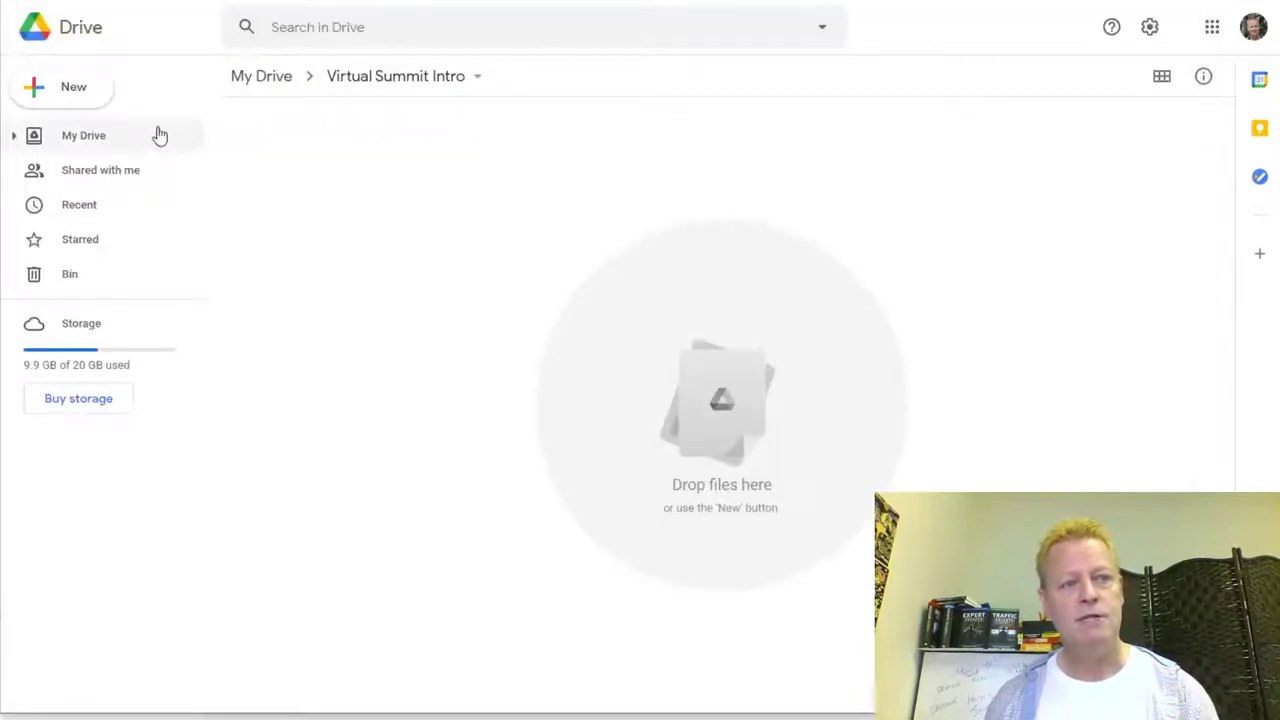
{"action": "left_click", "coordinate": [80, 98]}
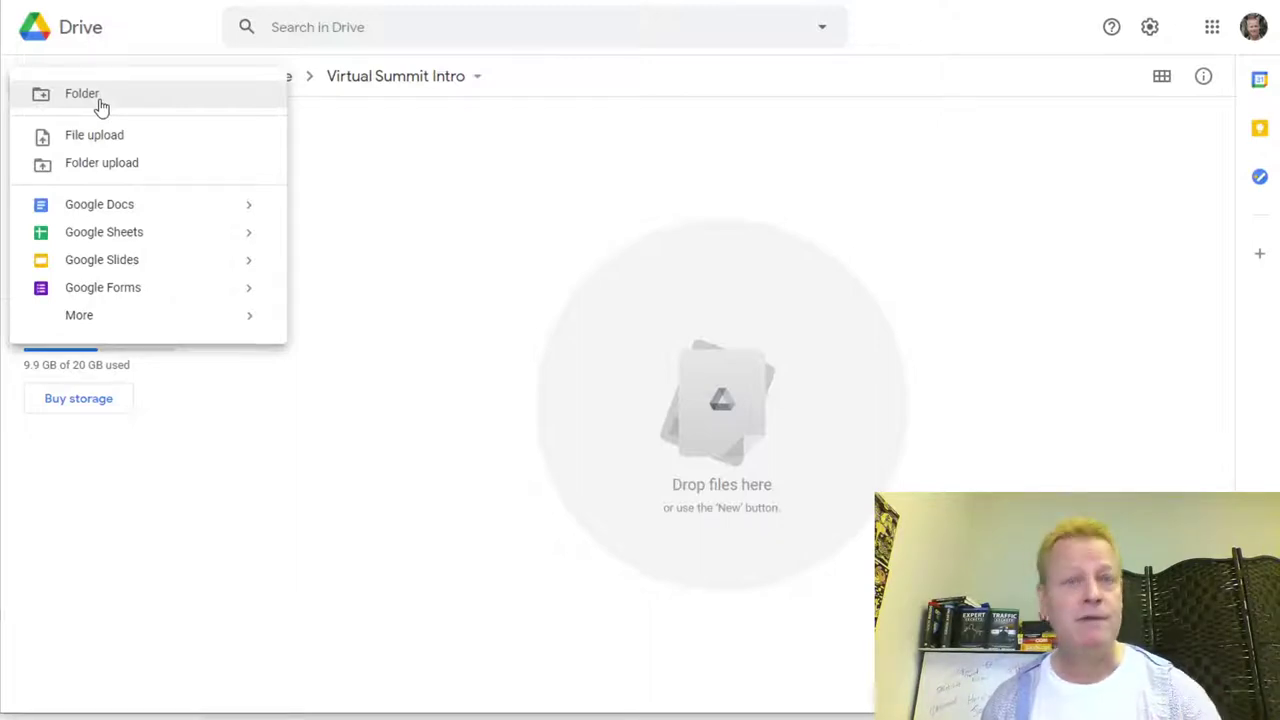
{"action": "left_click", "coordinate": [471, 157]}
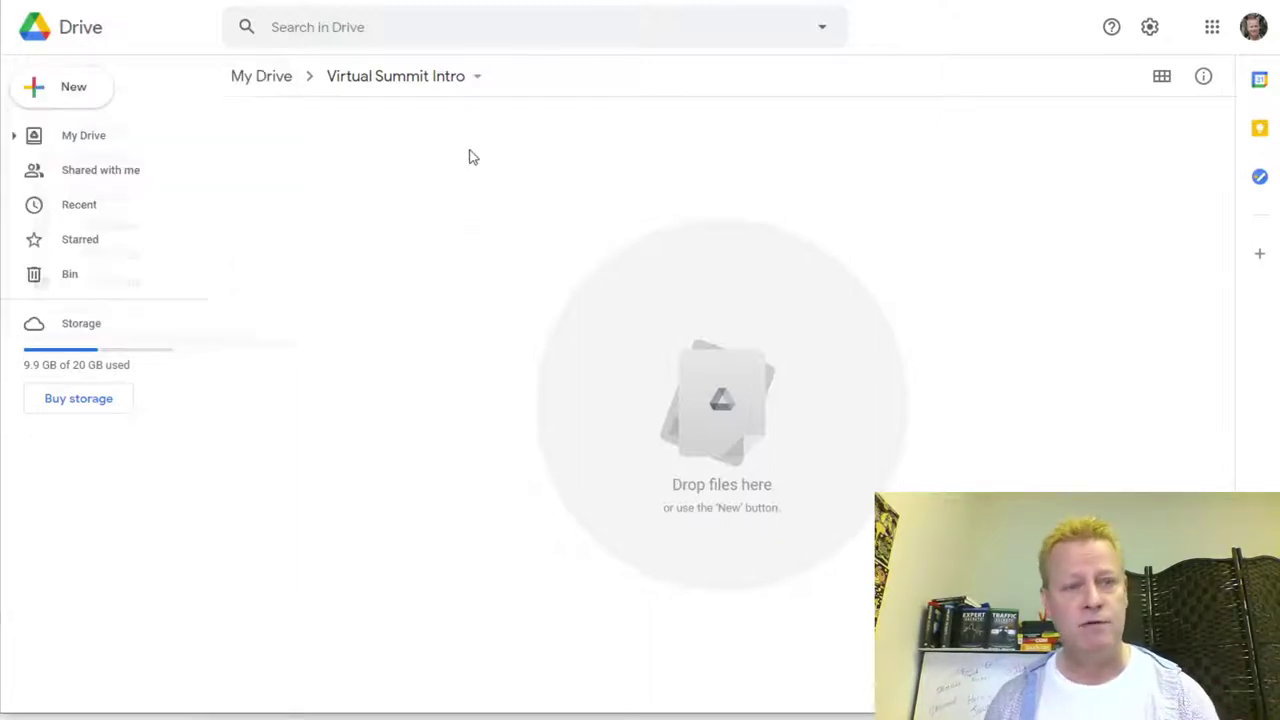
{"action": "left_click", "coordinate": [484, 85]}
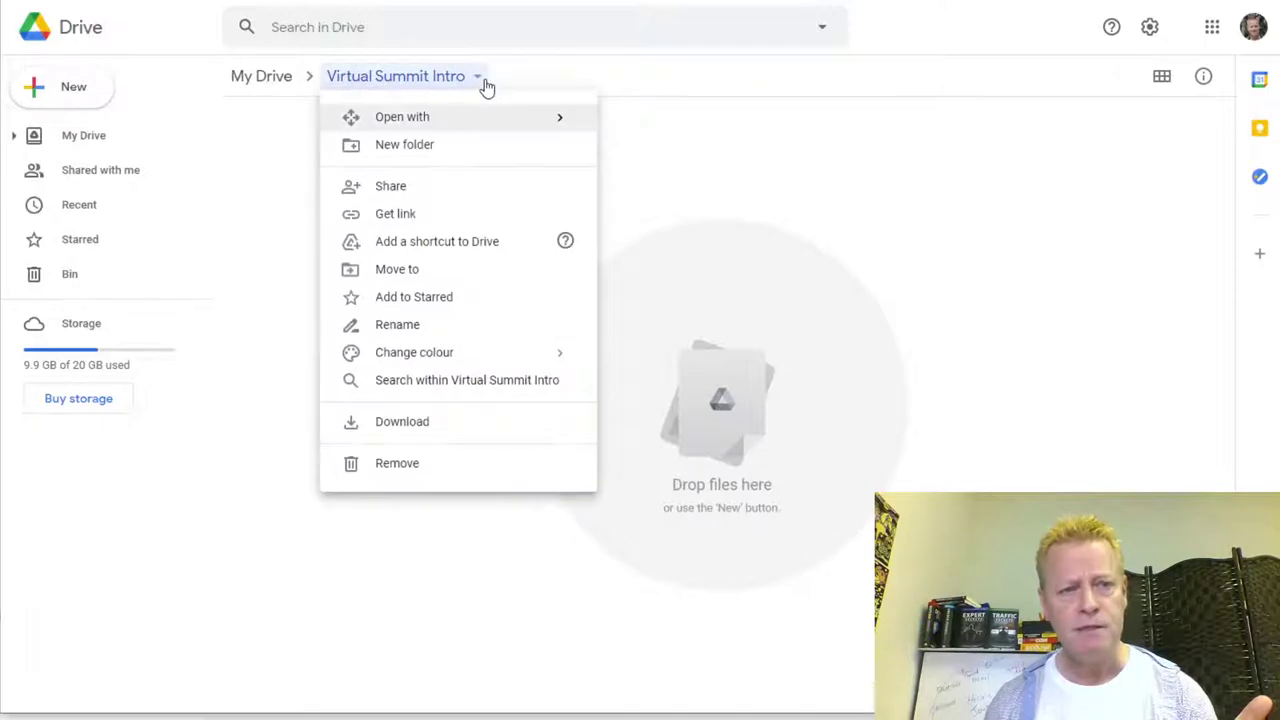
{"action": "left_click", "coordinate": [401, 192]}
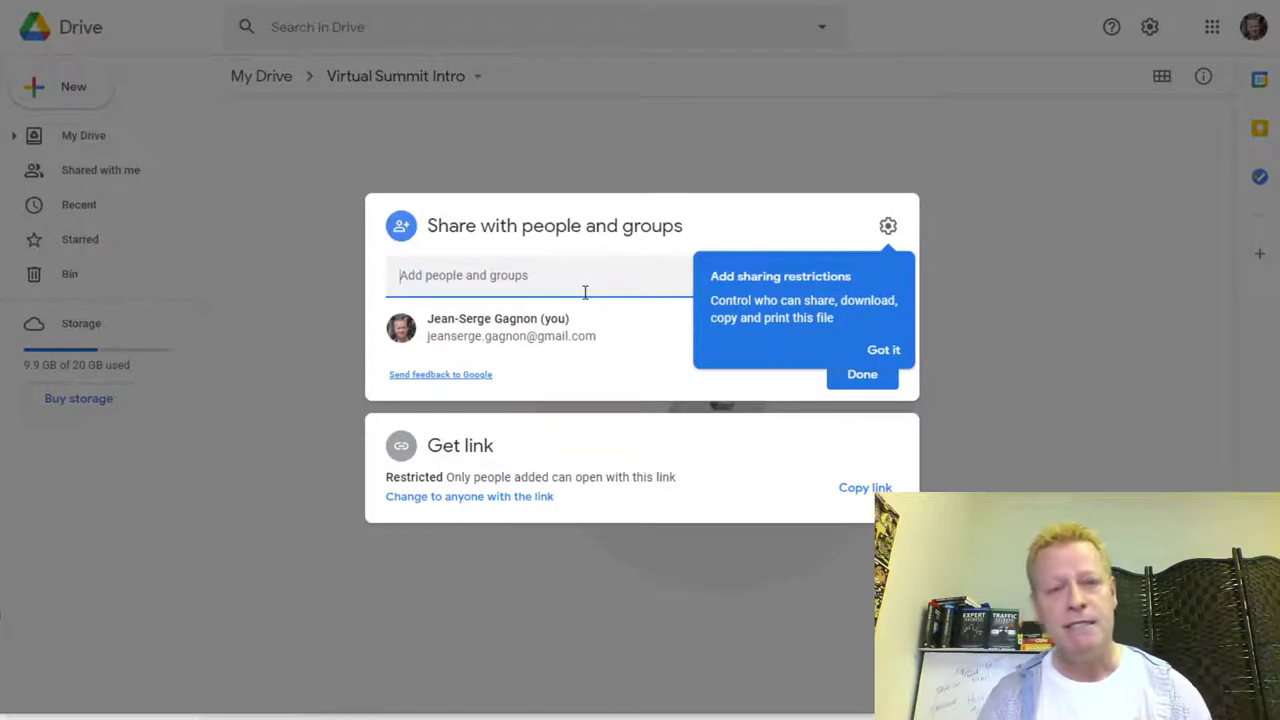
{"action": "left_click", "coordinate": [869, 146]}
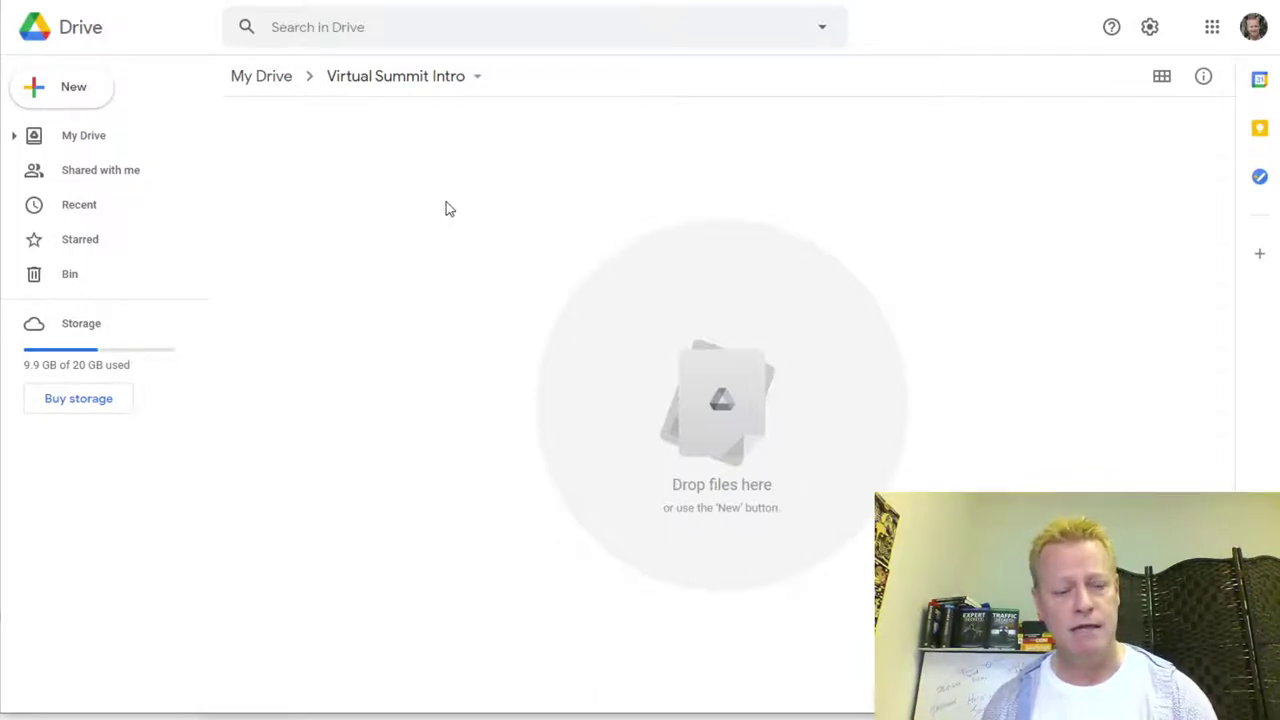
Switch to the Notepad notes and start a new list line numbered "4-" below item 3.
{"action": "key", "text": "alt+Tab"}
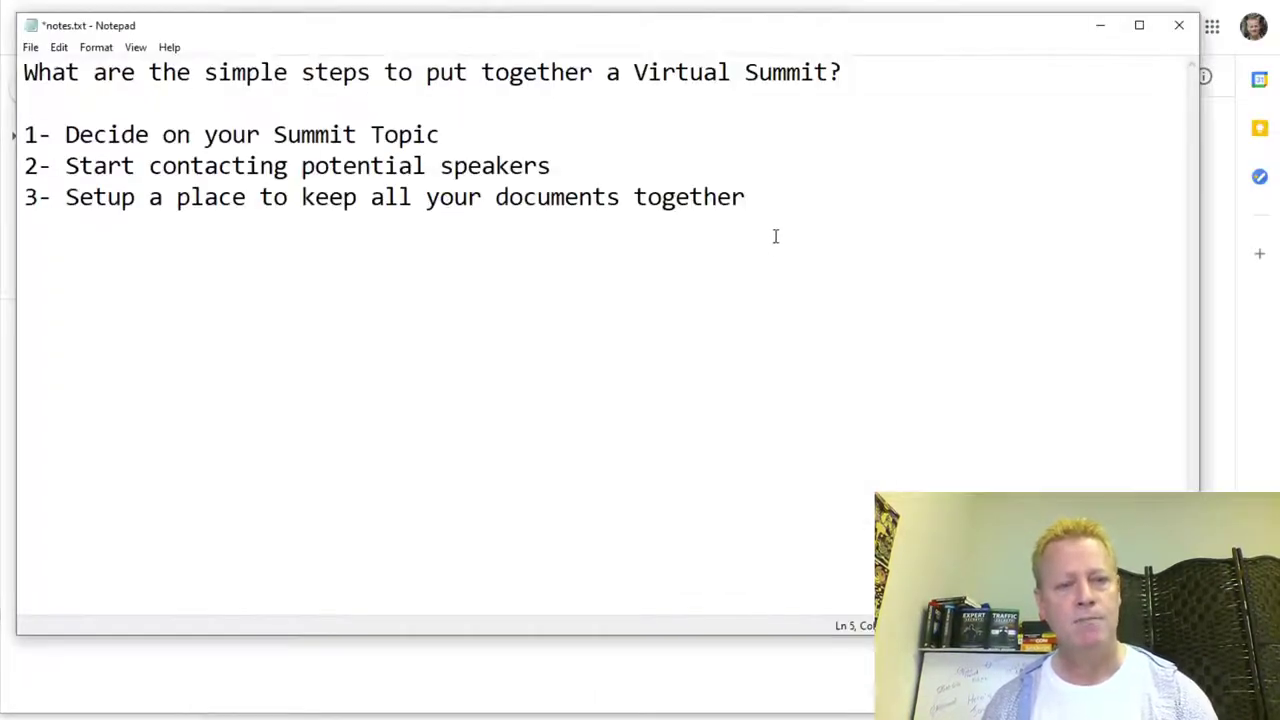
{"action": "key", "text": "Return"}
{"action": "type", "text": "4-"}
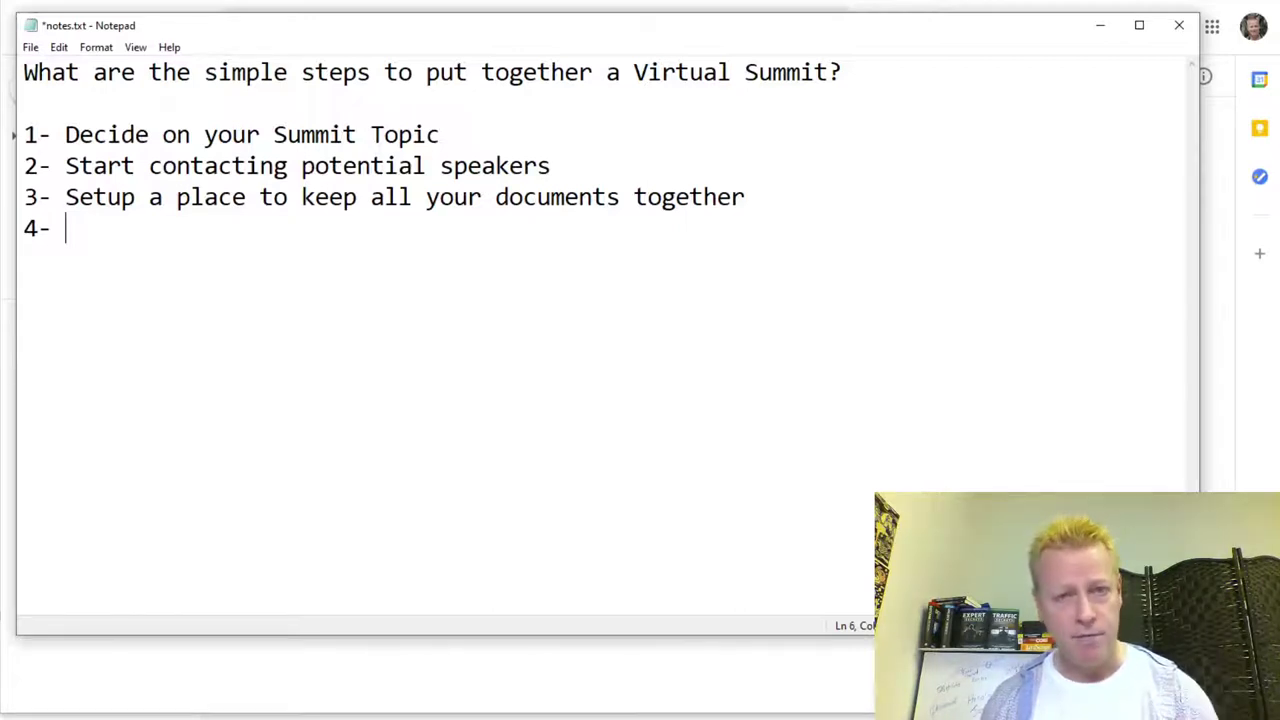
{"action": "key", "text": "alt+Tab"}
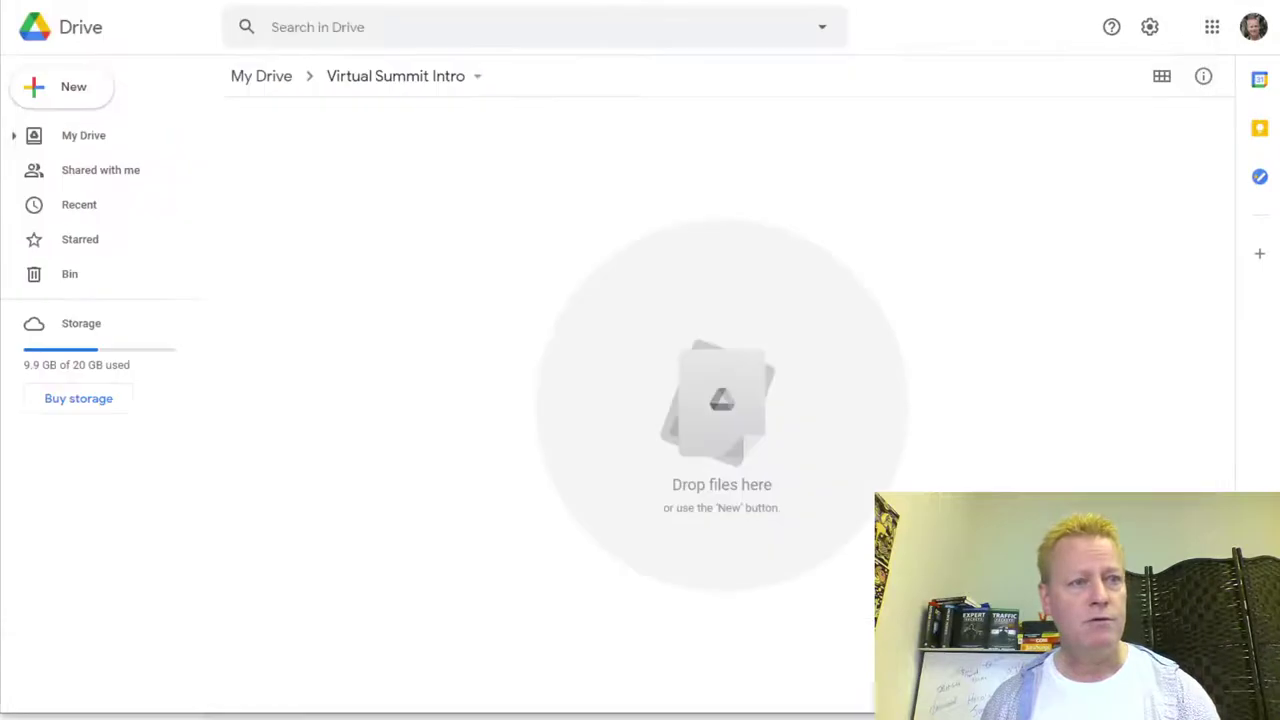
{"action": "key", "text": "alt+Tab"}
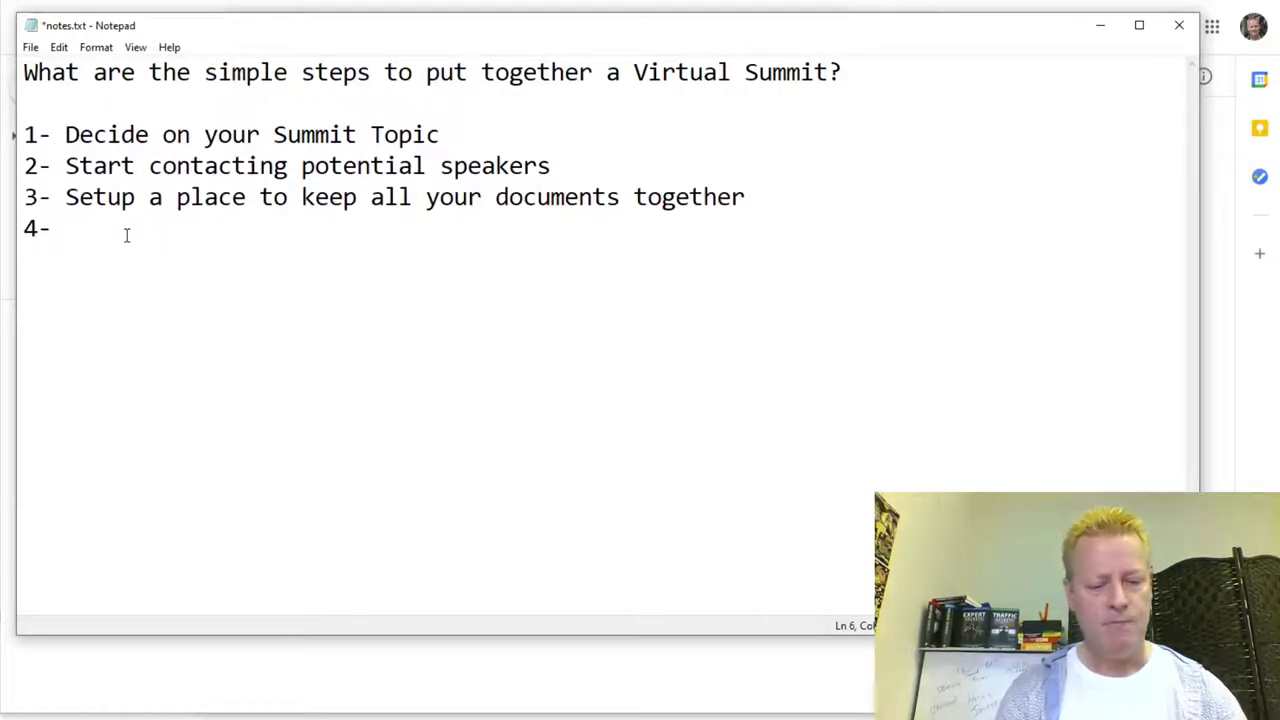
{"action": "type", "text": "Put"}
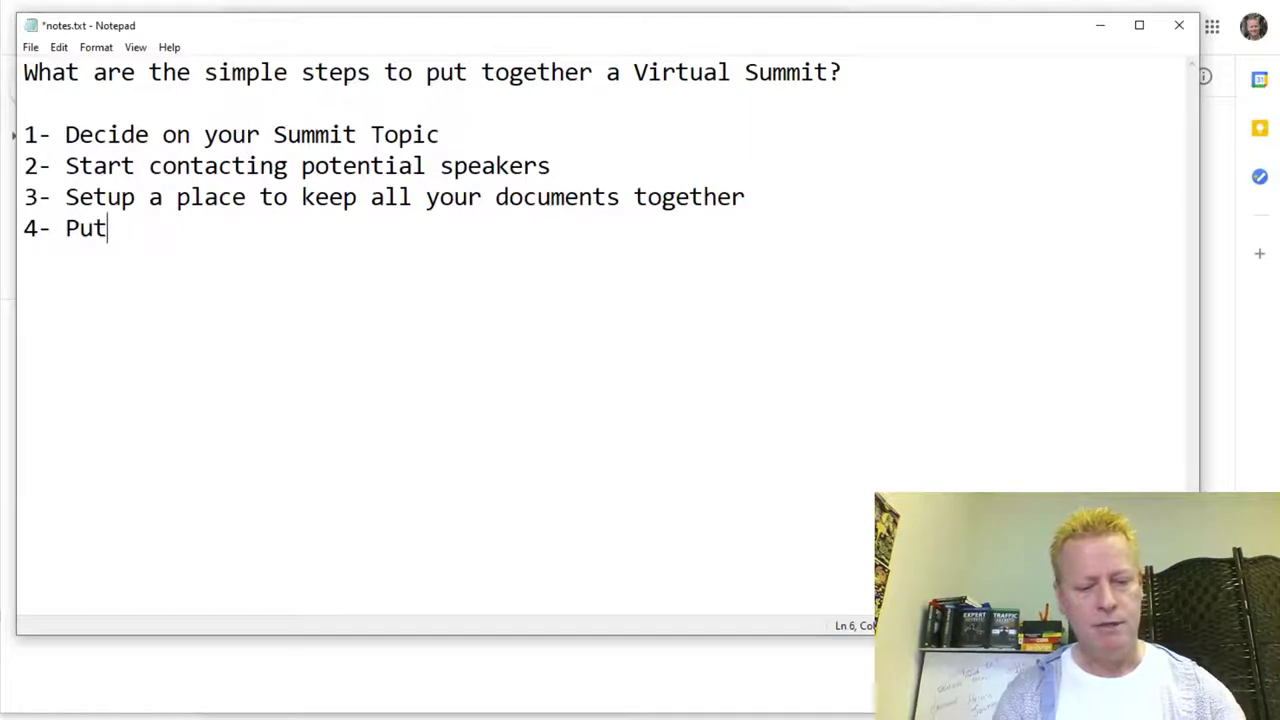
{"action": "type", "text": " toghe"}
{"action": "key", "text": "BackSpace"}
{"action": "key", "text": "BackSpace"}
{"action": "type", "text": "eth"}
{"action": "key", "text": "BackSpace"}
{"action": "key", "text": "BackSpace"}
{"action": "key", "text": "BackSpace"}
{"action": "key", "text": "BackSpace"}
{"action": "key", "text": "BackSpace"}
{"action": "key", "text": "BackSpace"}
{"action": "key", "text": "BackSpace"}
{"action": "key", "text": "BackSpace"}
{"action": "key", "text": "BackSpace"}
{"action": "key", "text": "BackSpace"}
Write item 4 as "Create way for speakers to apply (create google form)".
{"action": "type", "text": "Create way for speakers to apply"}
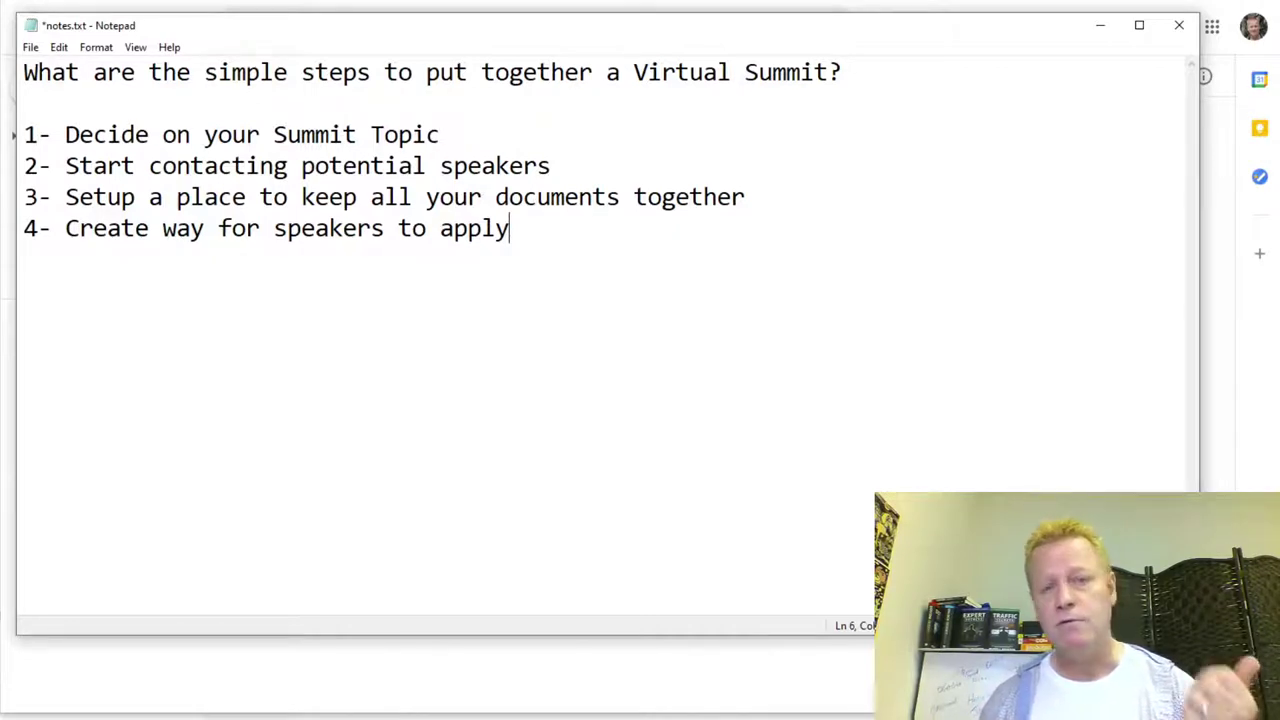
{"action": "type", "text": "("}
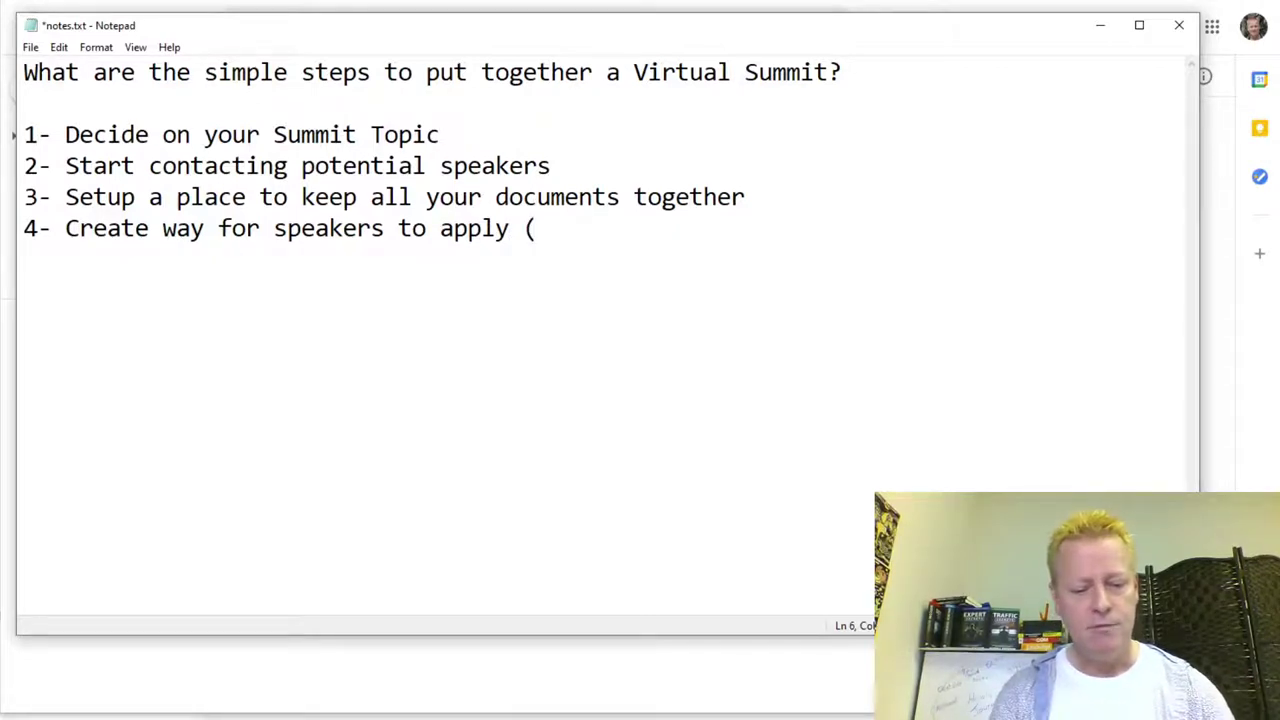
{"action": "type", "text": "create google form)"}
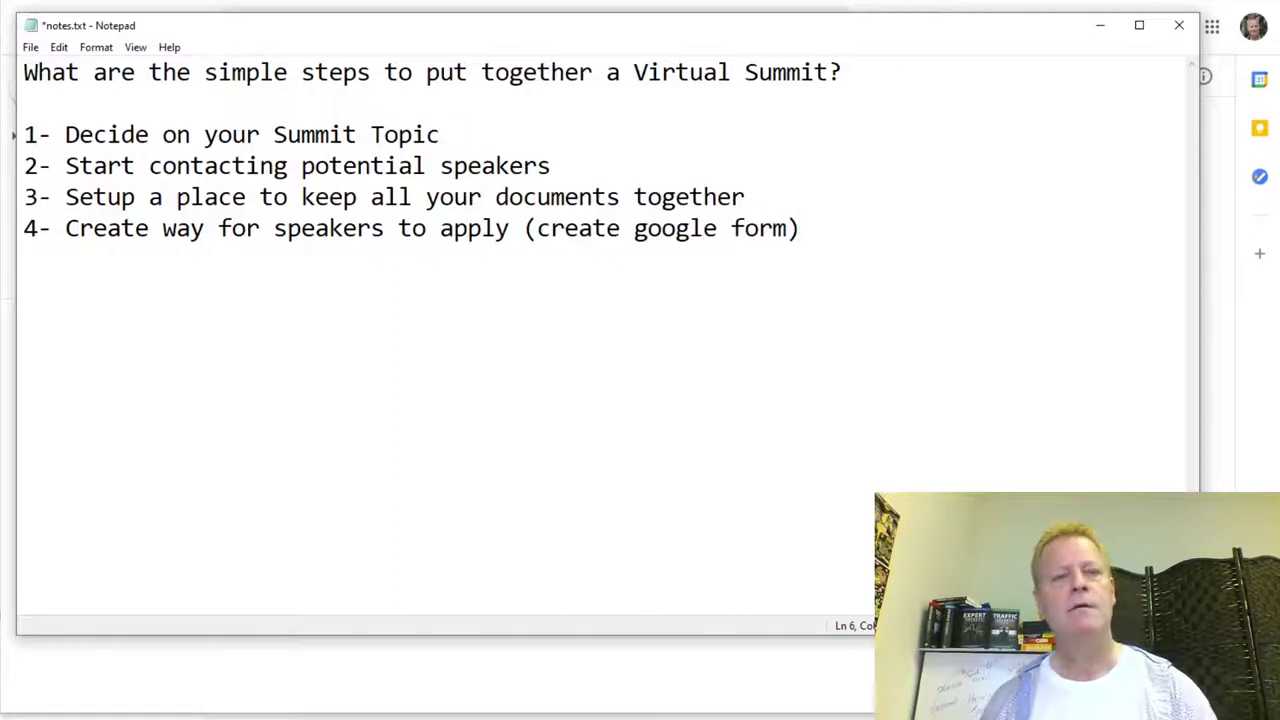
Switch to Google Drive and look through the types of new files that can be created in the folder.
{"action": "key", "text": "alt+Tab"}
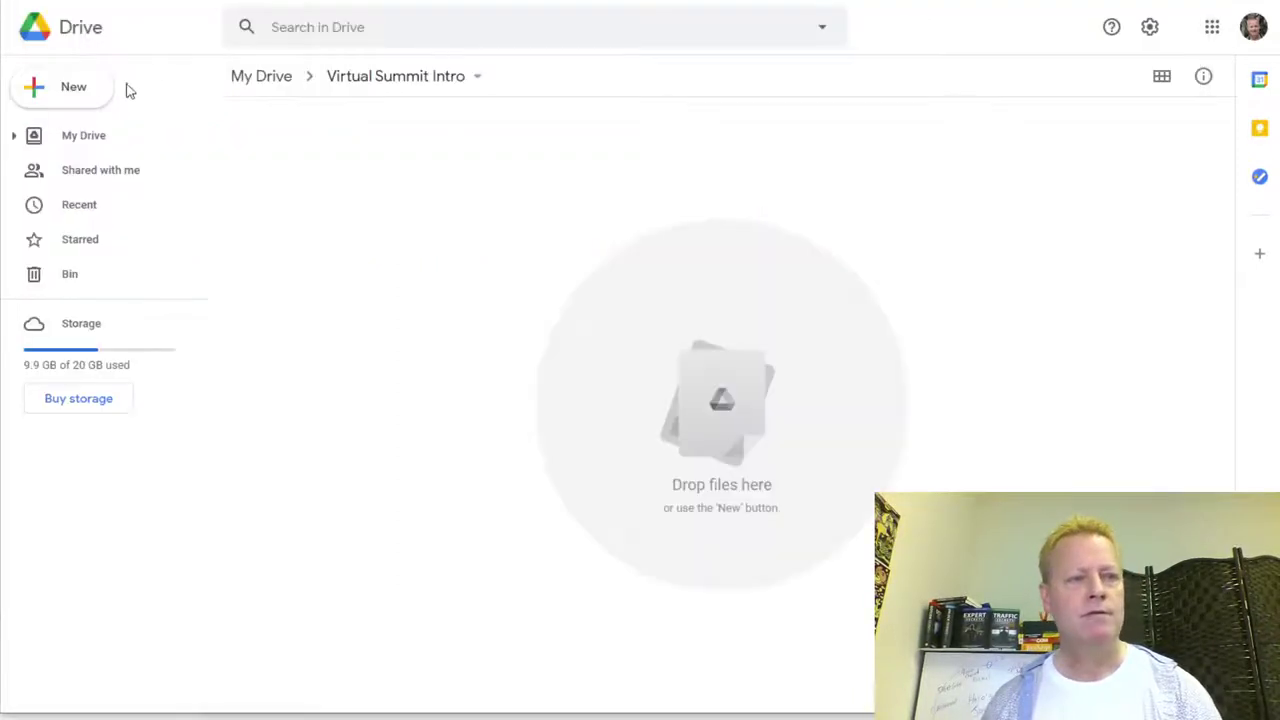
{"action": "left_click", "coordinate": [76, 85]}
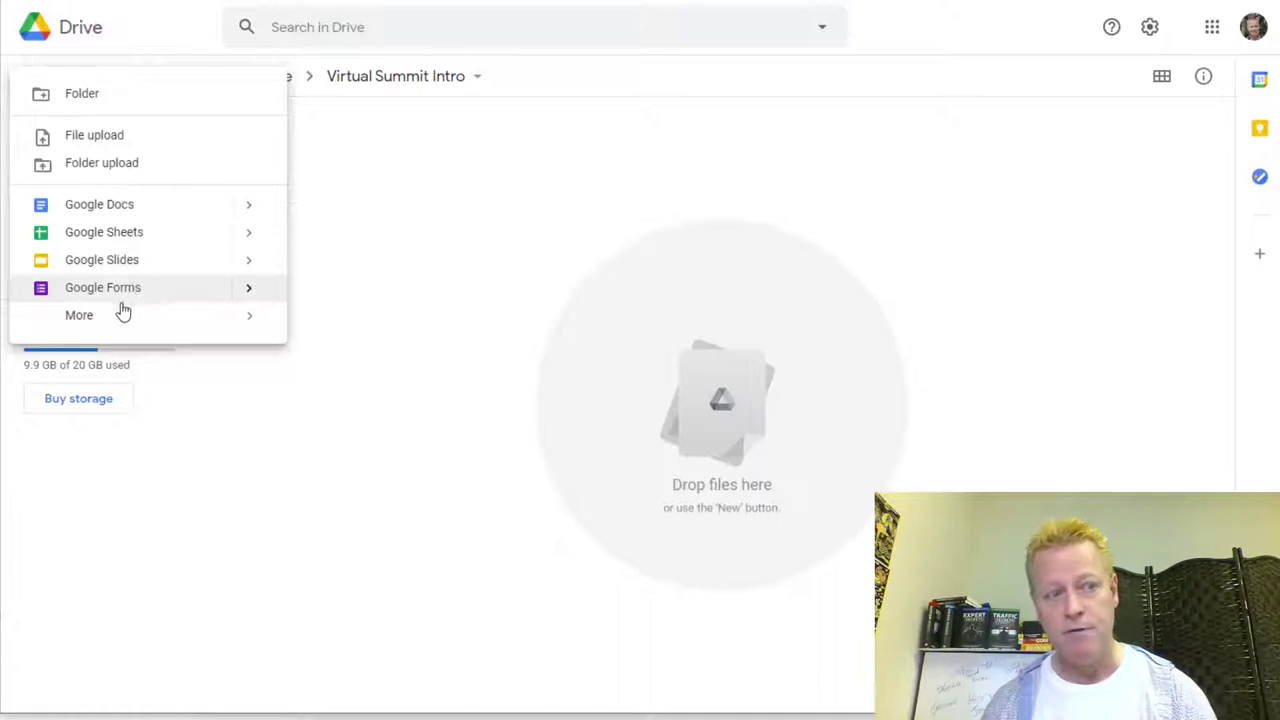
{"action": "mouse_move", "coordinate": [89, 320]}
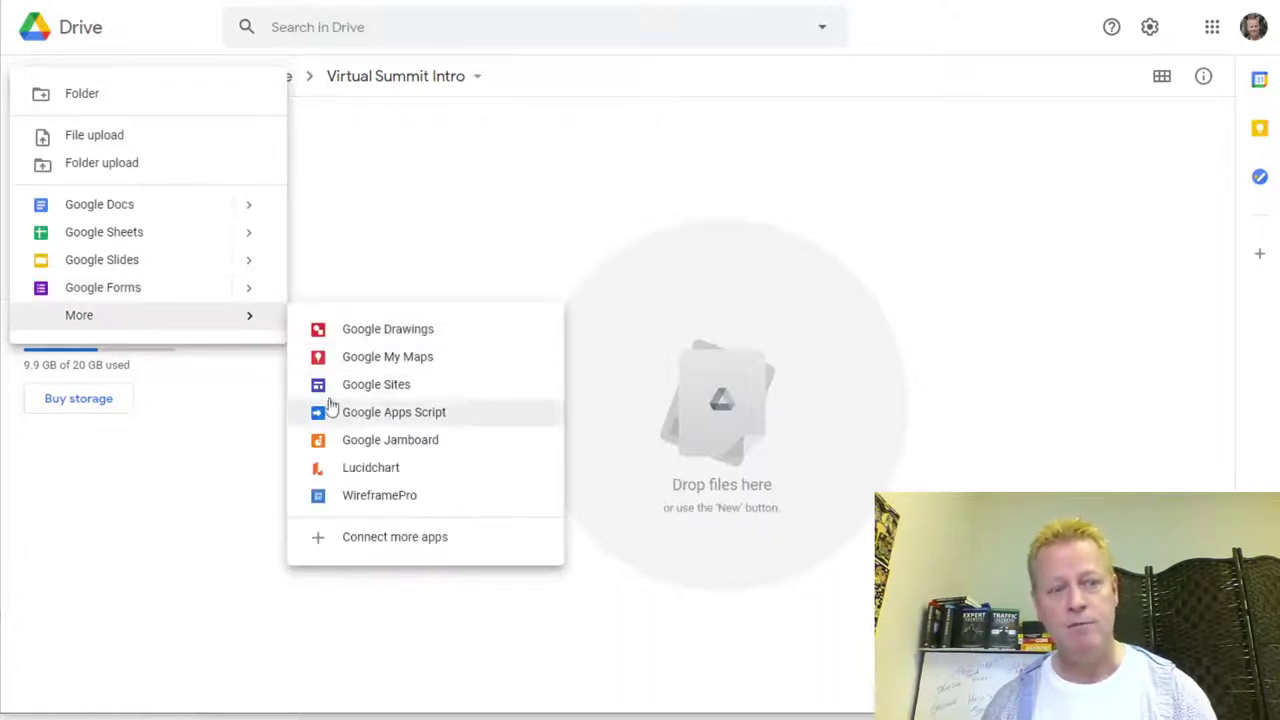
{"action": "left_click", "coordinate": [203, 437]}
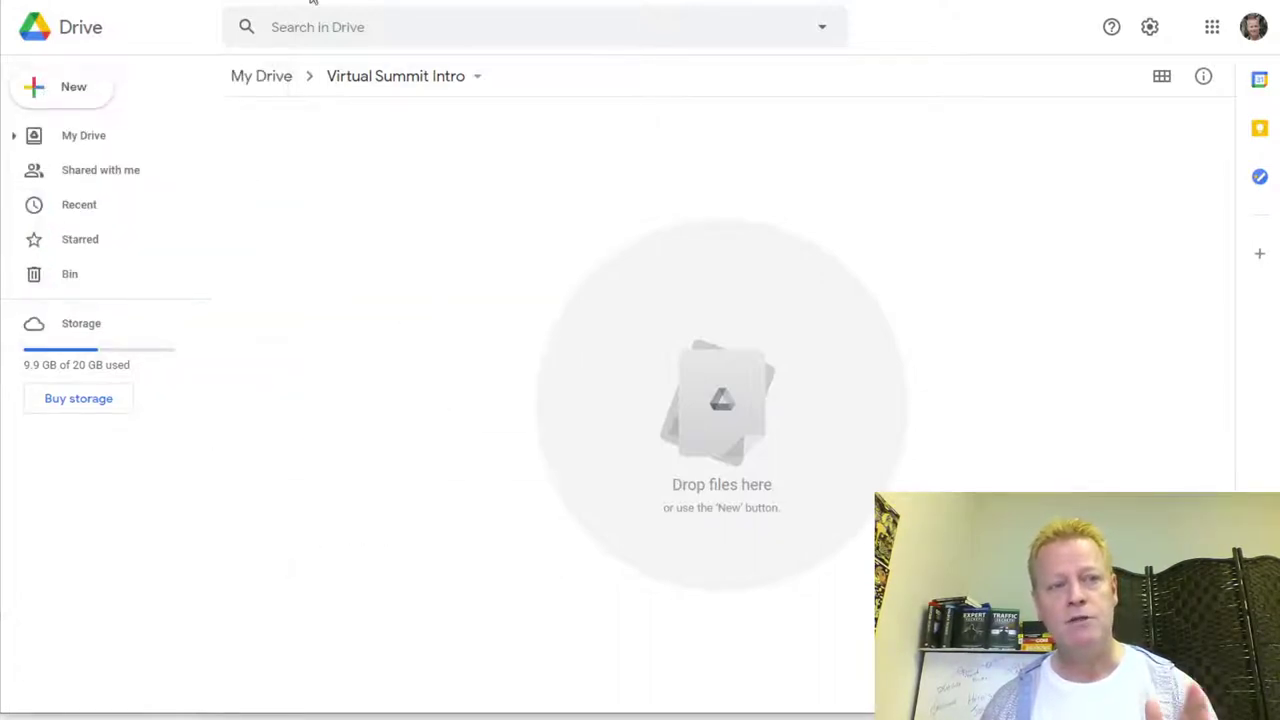
Search the web for "google form" in a new browser tab and go to Google Forms through its personal-use page.
{"action": "key", "text": "ctrl+t"}
{"action": "type", "text": "google form"}
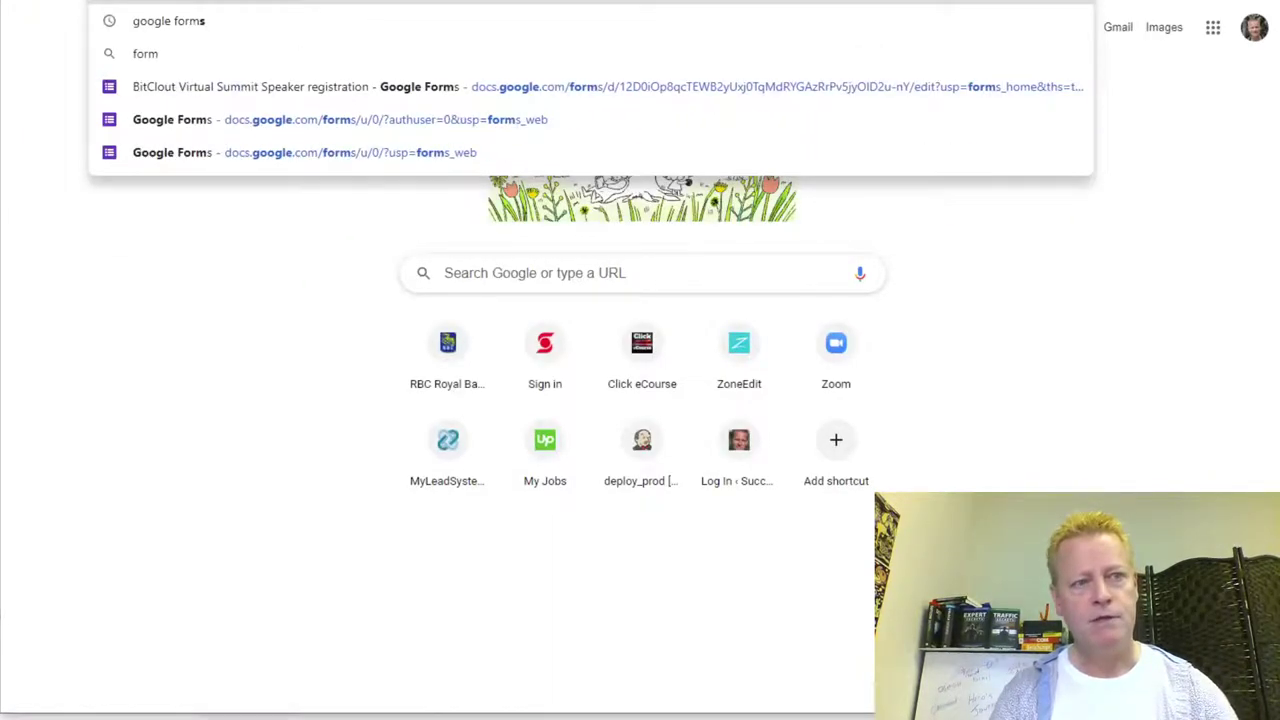
{"action": "key", "text": "Delete"}
{"action": "key", "text": "Return"}
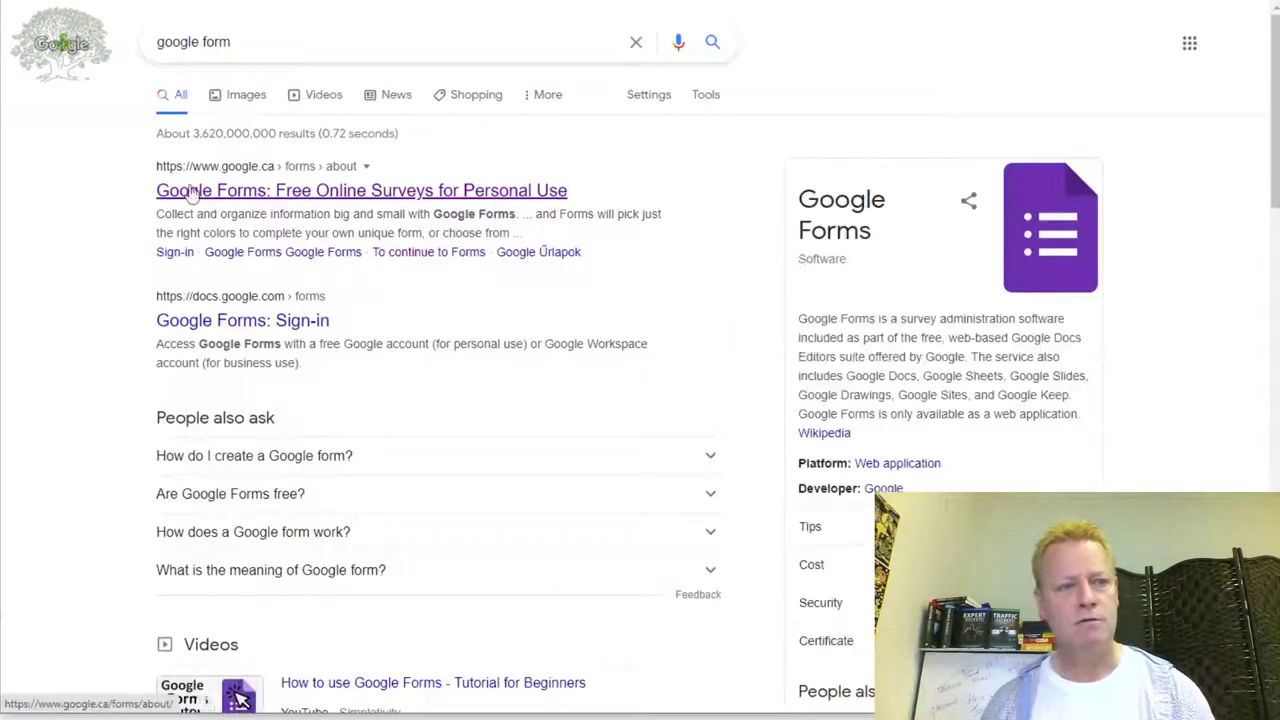
{"action": "left_click", "coordinate": [353, 195]}
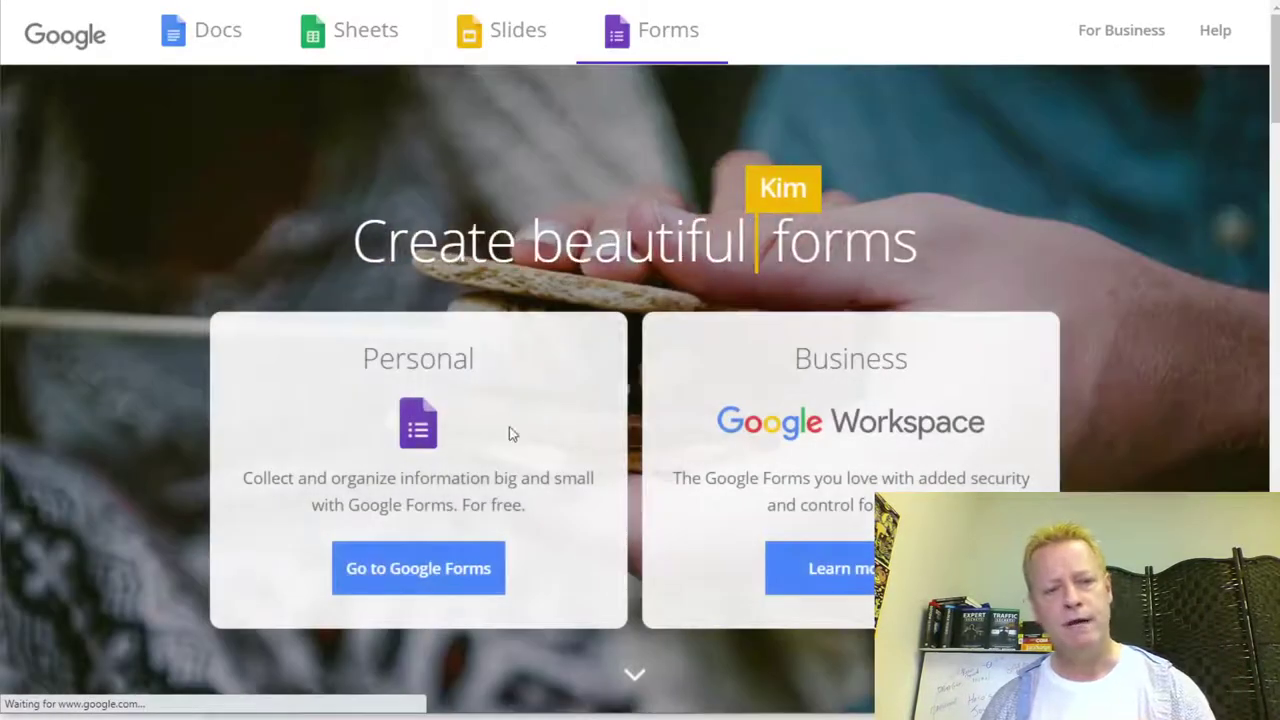
{"action": "left_click", "coordinate": [432, 576]}
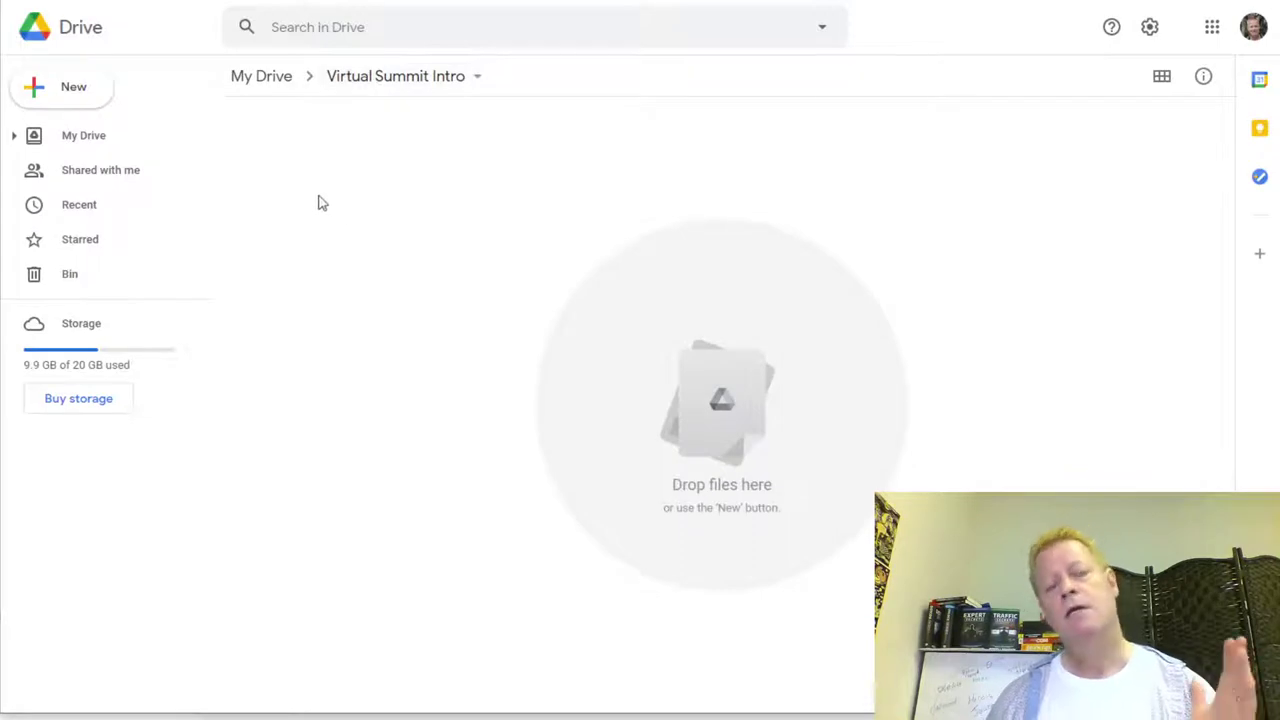
Create a new Google Form in the Virtual Summit Intro folder and title it "Speaker registration".
{"action": "left_click", "coordinate": [62, 92]}
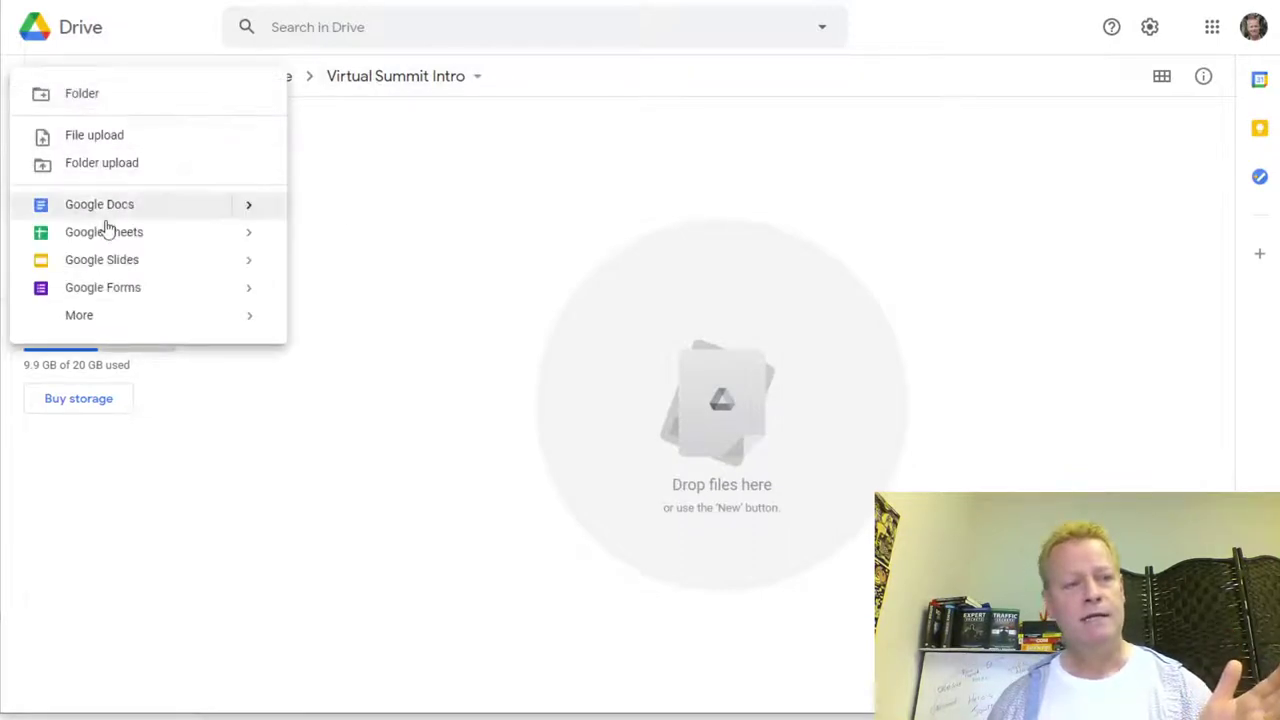
{"action": "left_click", "coordinate": [120, 290]}
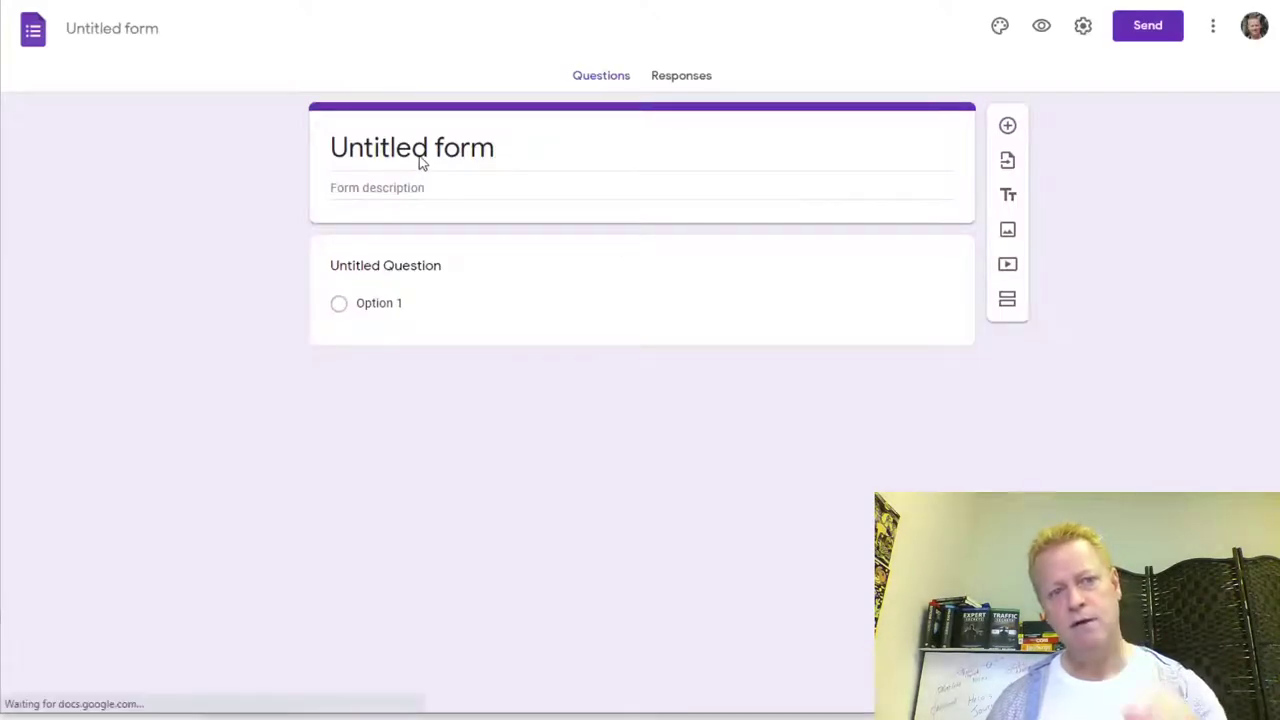
{"action": "left_click", "coordinate": [468, 152]}
{"action": "type", "text": "Speake"}
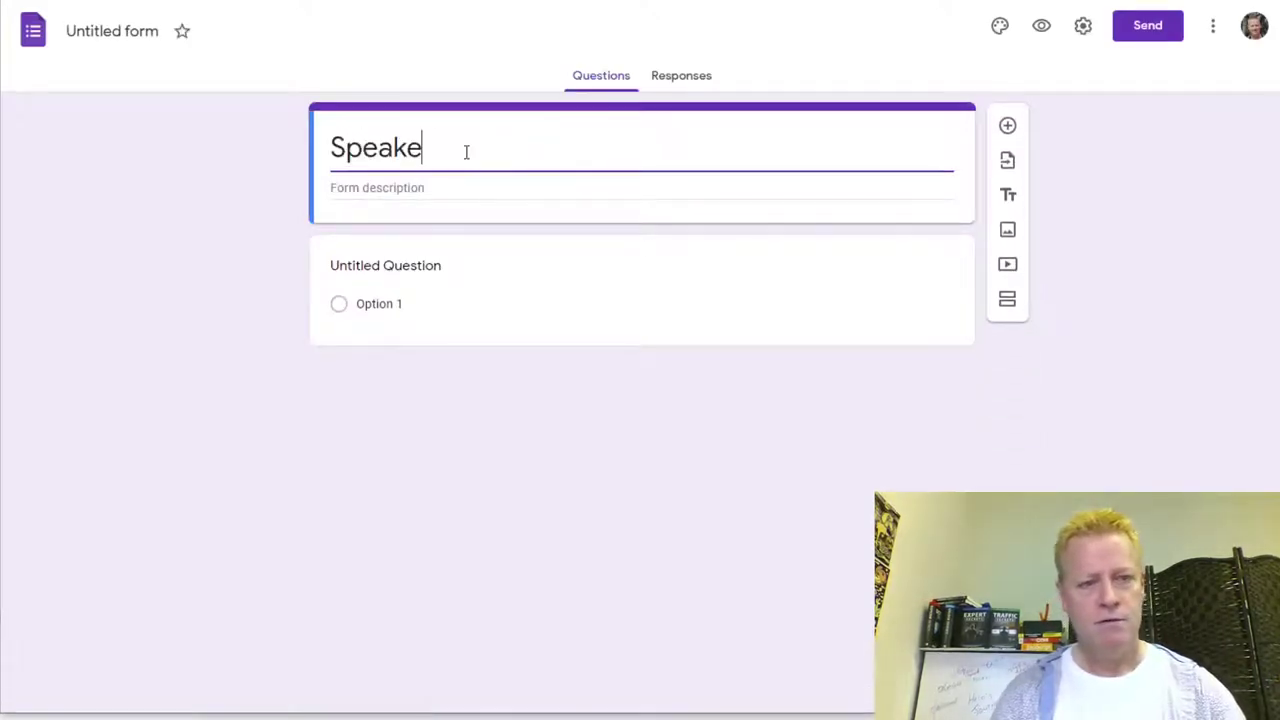
{"action": "type", "text": "r registration"}
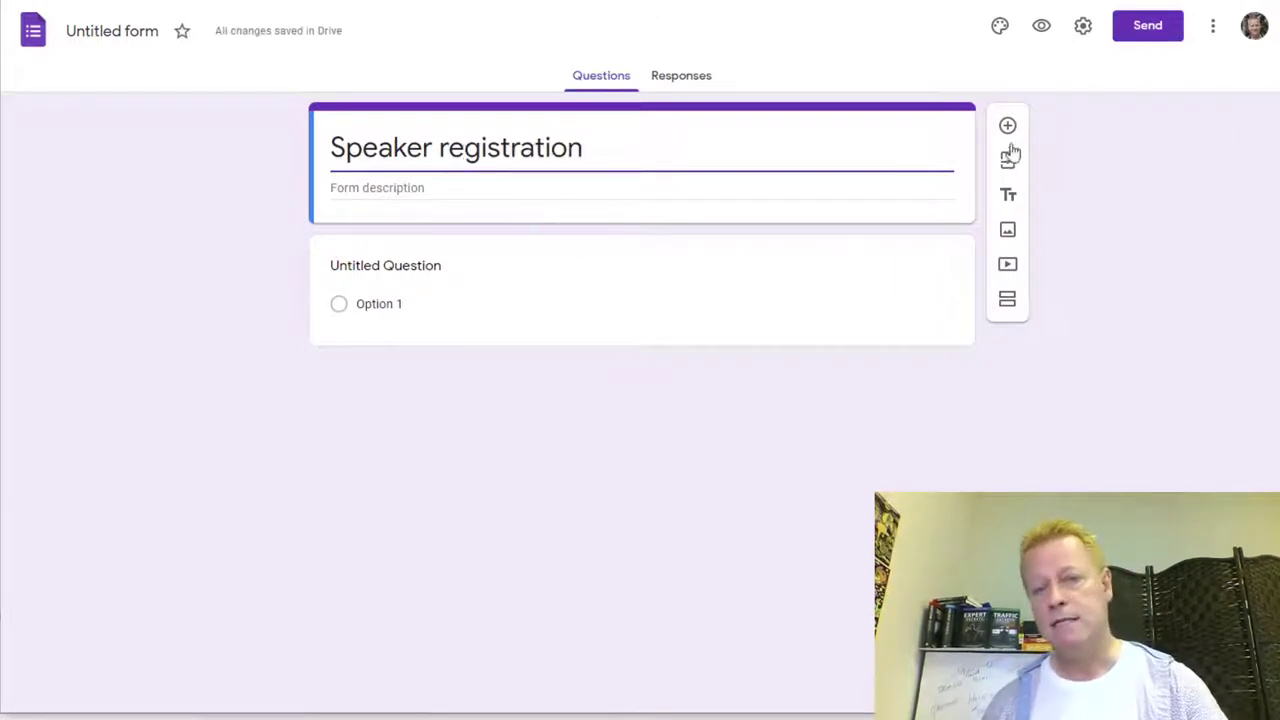
Set the text of the form's first question to "Your profile link".
{"action": "left_click", "coordinate": [874, 303]}
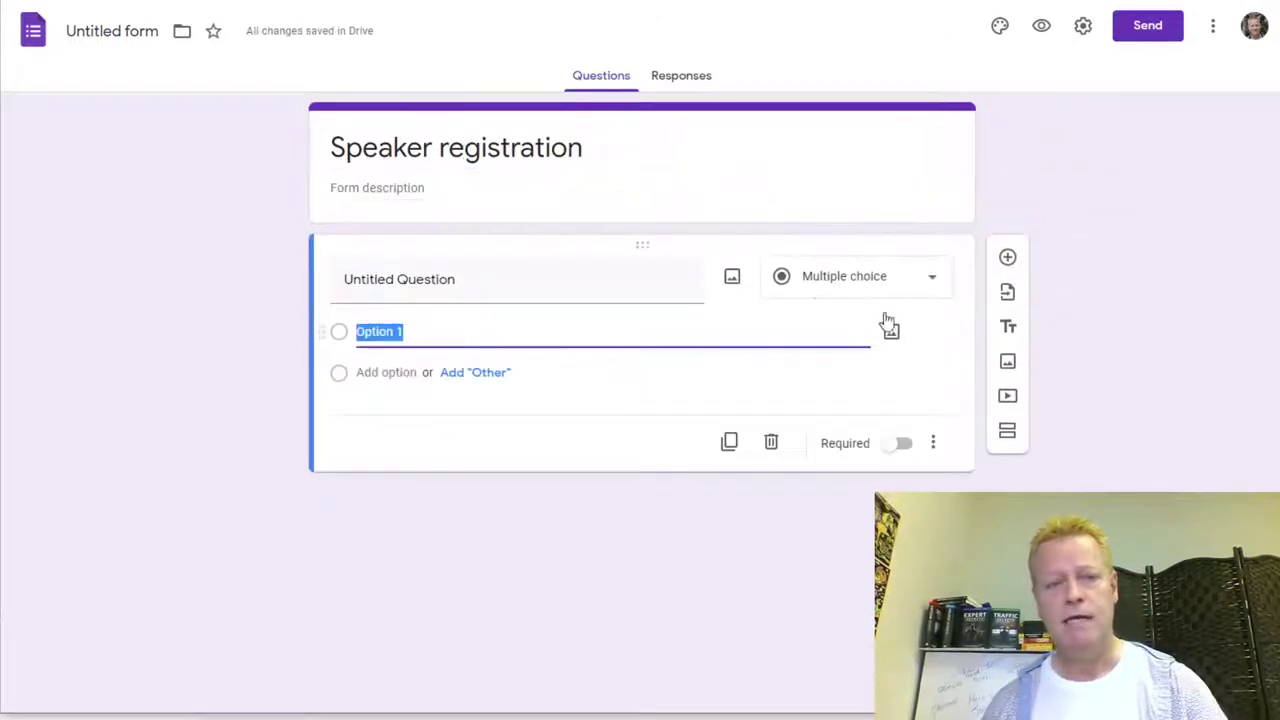
{"action": "left_click", "coordinate": [451, 284]}
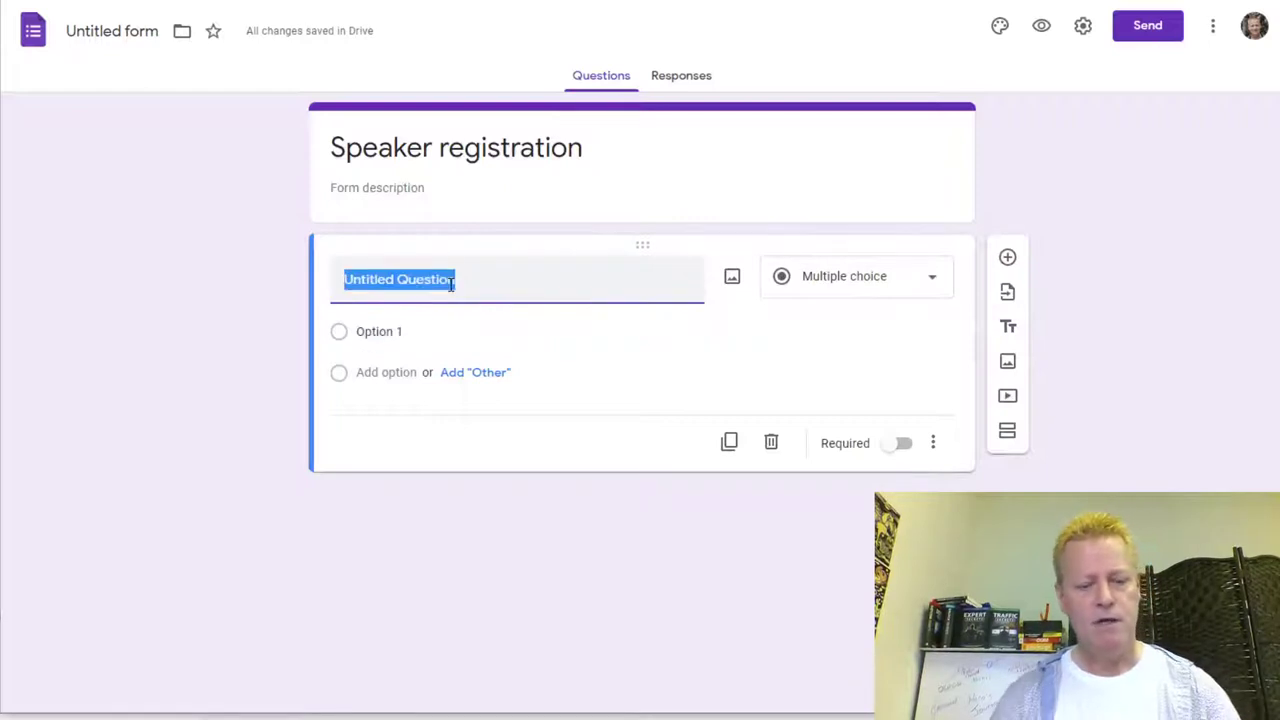
{"action": "type", "text": "Your profile link"}
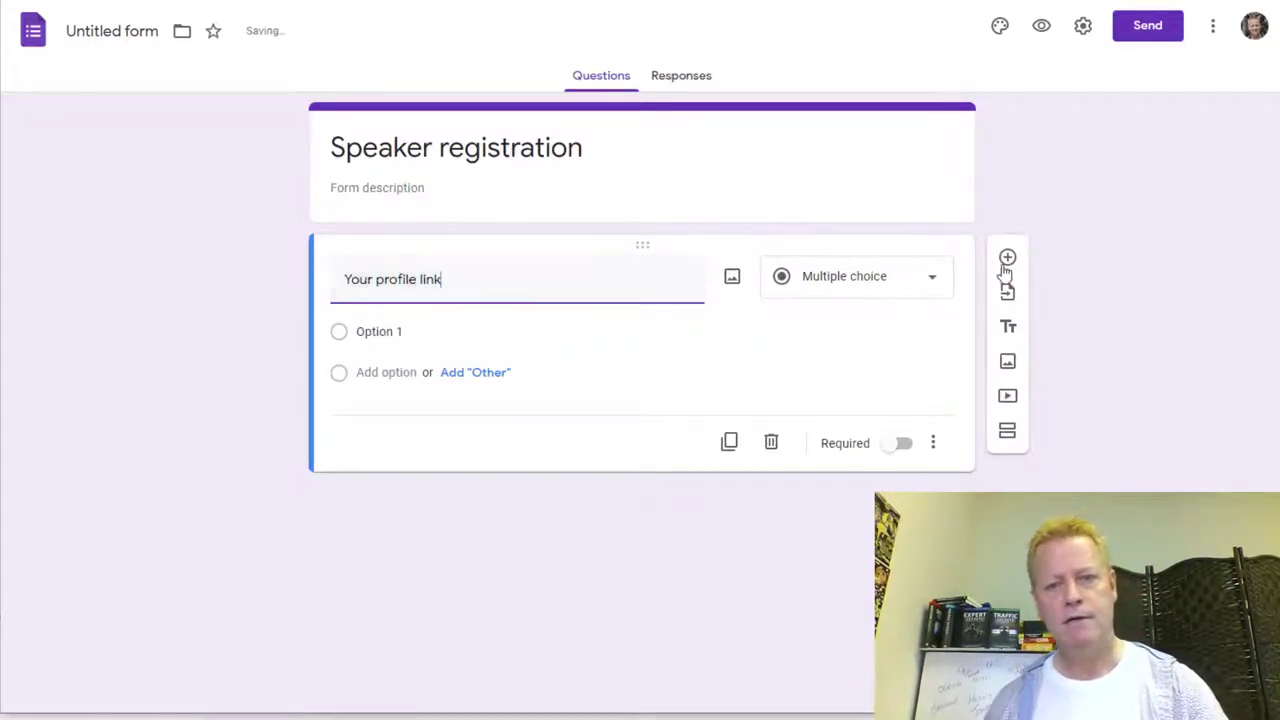
Make the profile link question a short answer and add a second question reading "Your topic".
{"action": "left_click", "coordinate": [877, 287]}
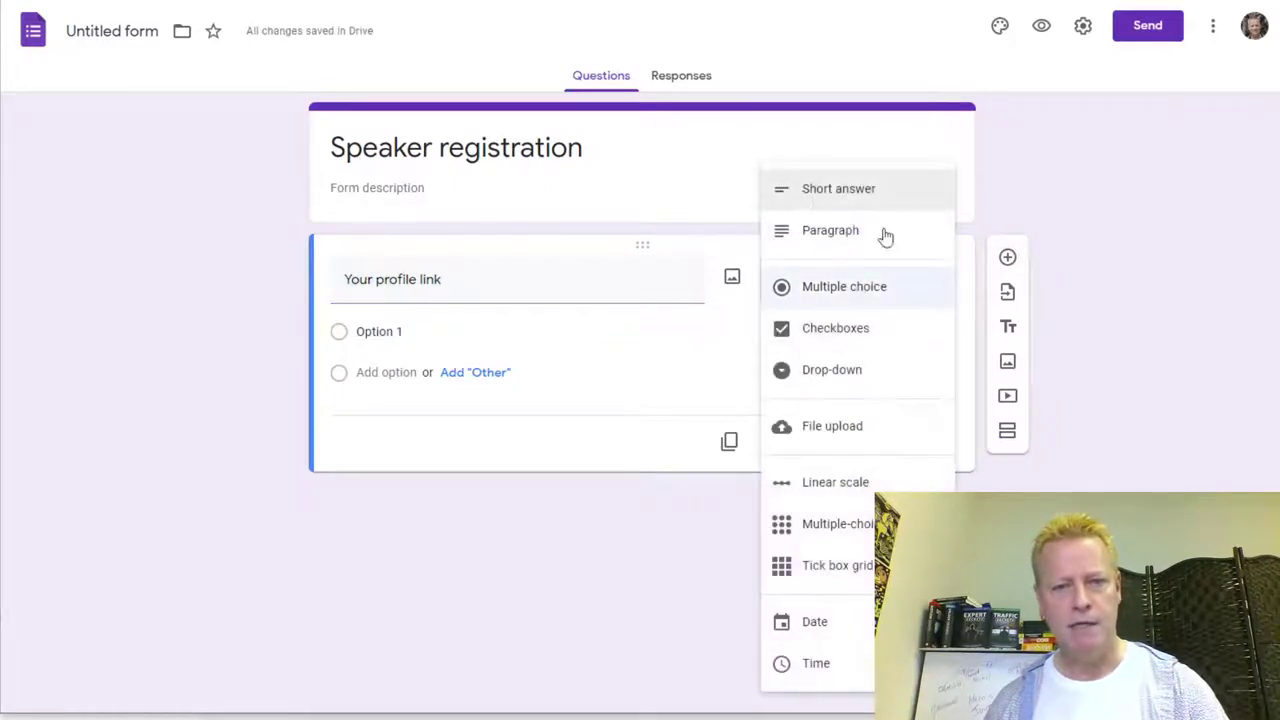
{"action": "left_click", "coordinate": [851, 209]}
{"action": "left_click", "coordinate": [1007, 257]}
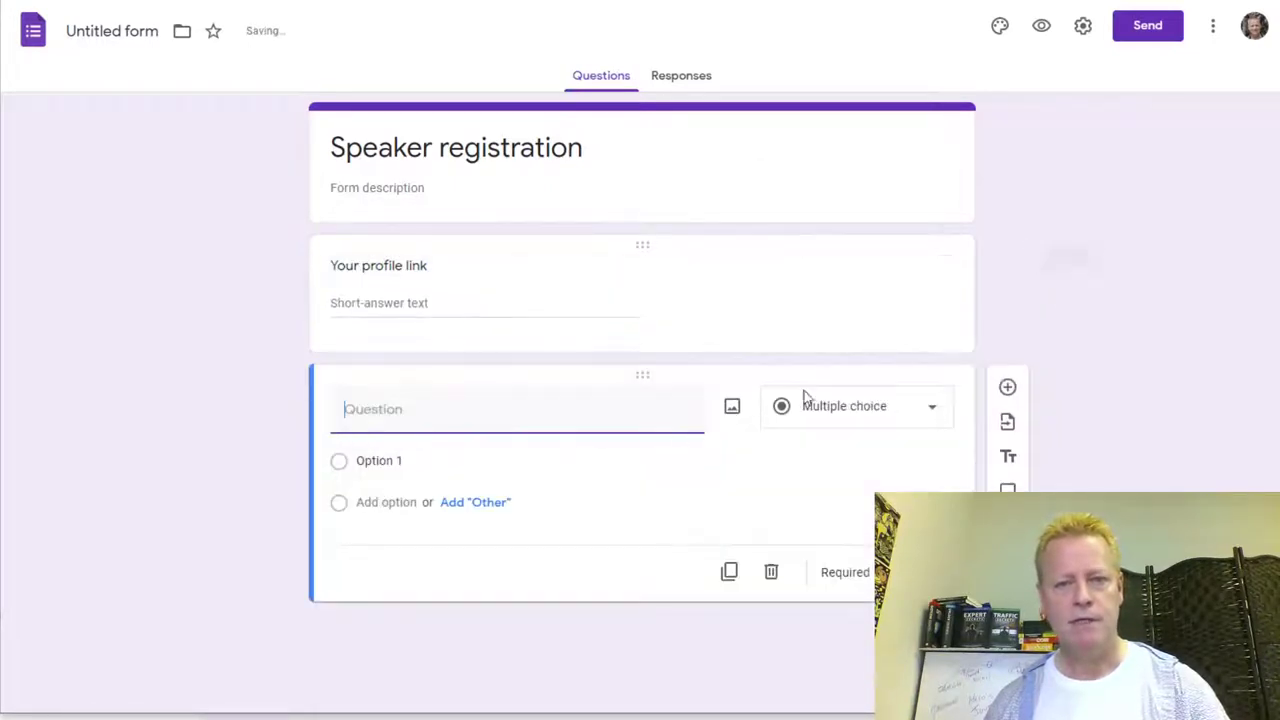
{"action": "type", "text": "Your topic"}
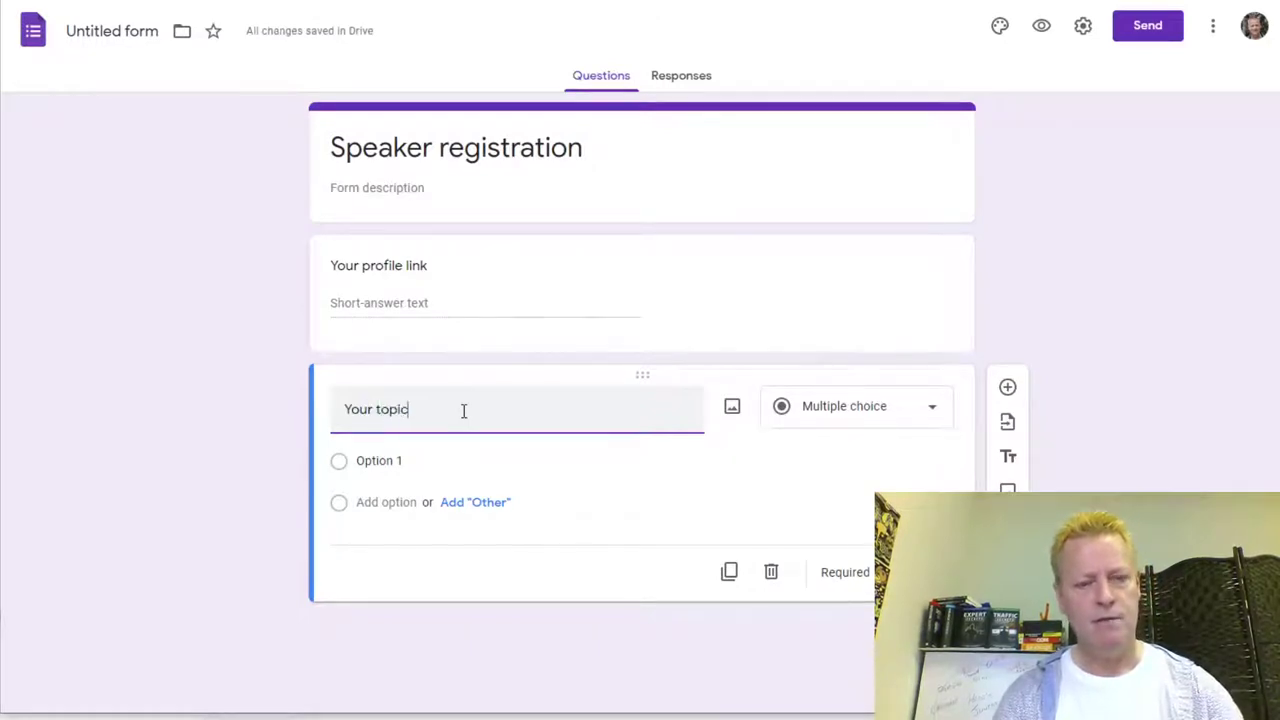
Add a third question to the form with the text "You email".
{"action": "left_click", "coordinate": [1007, 387]}
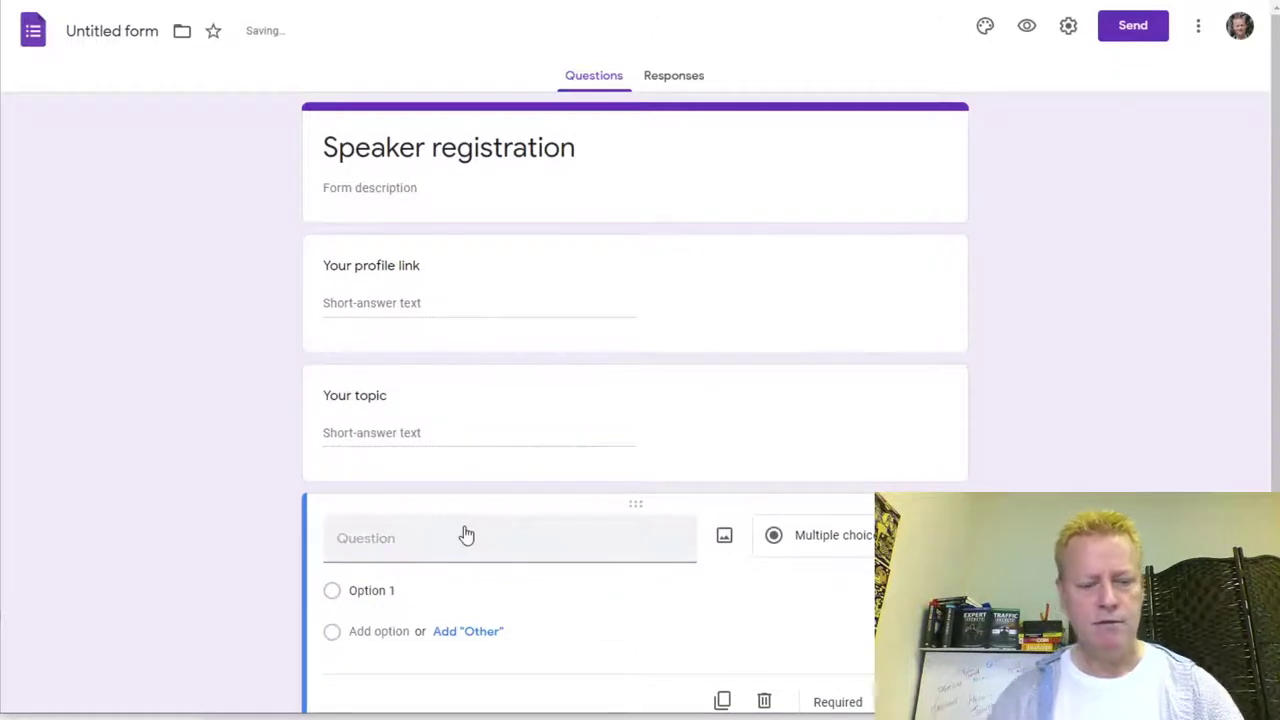
{"action": "left_click", "coordinate": [466, 480]}
{"action": "type", "text": "You email"}
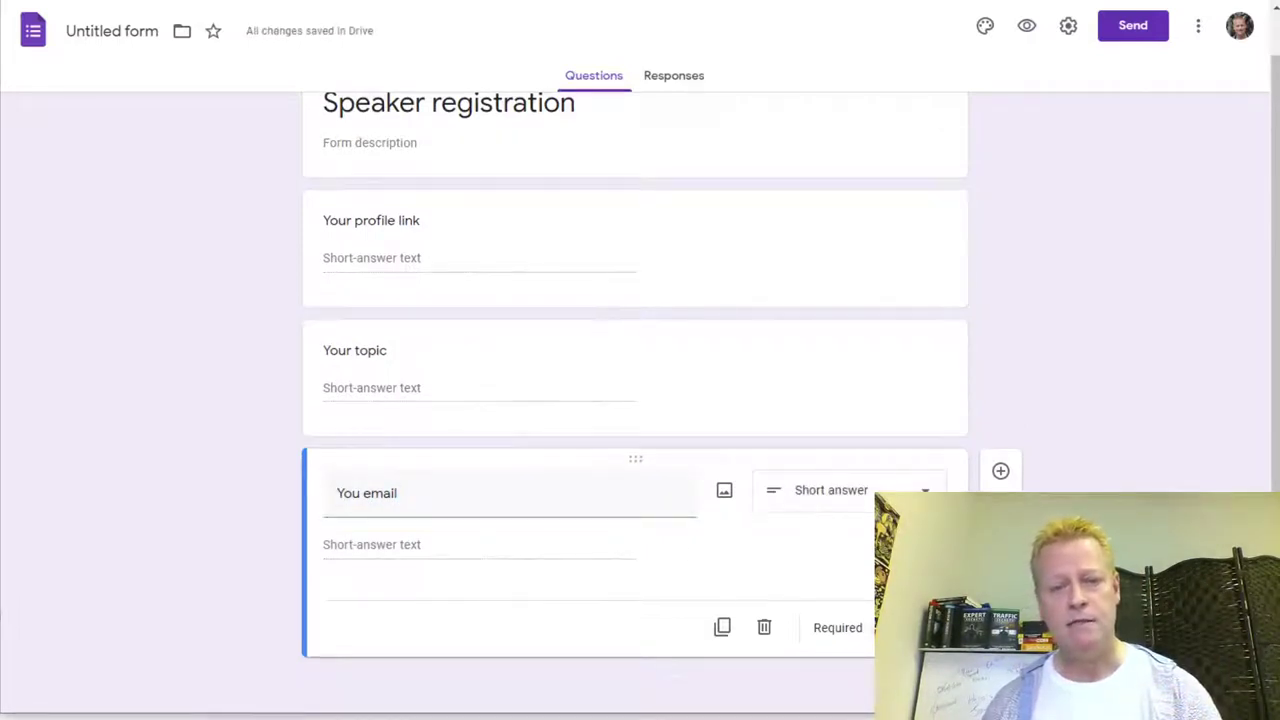
Make the email, topic and profile link questions required.
{"action": "left_click", "coordinate": [897, 386]}
{"action": "left_click", "coordinate": [896, 498]}
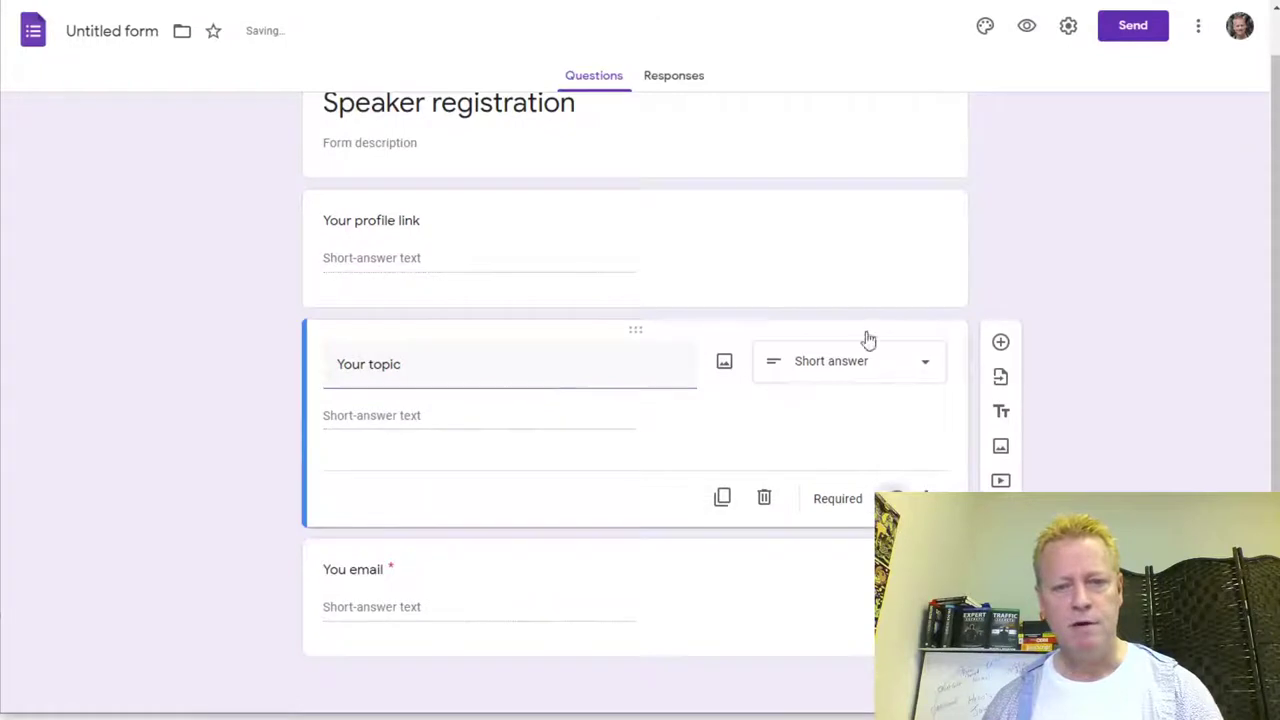
{"action": "left_click", "coordinate": [889, 300]}
{"action": "left_click", "coordinate": [896, 369]}
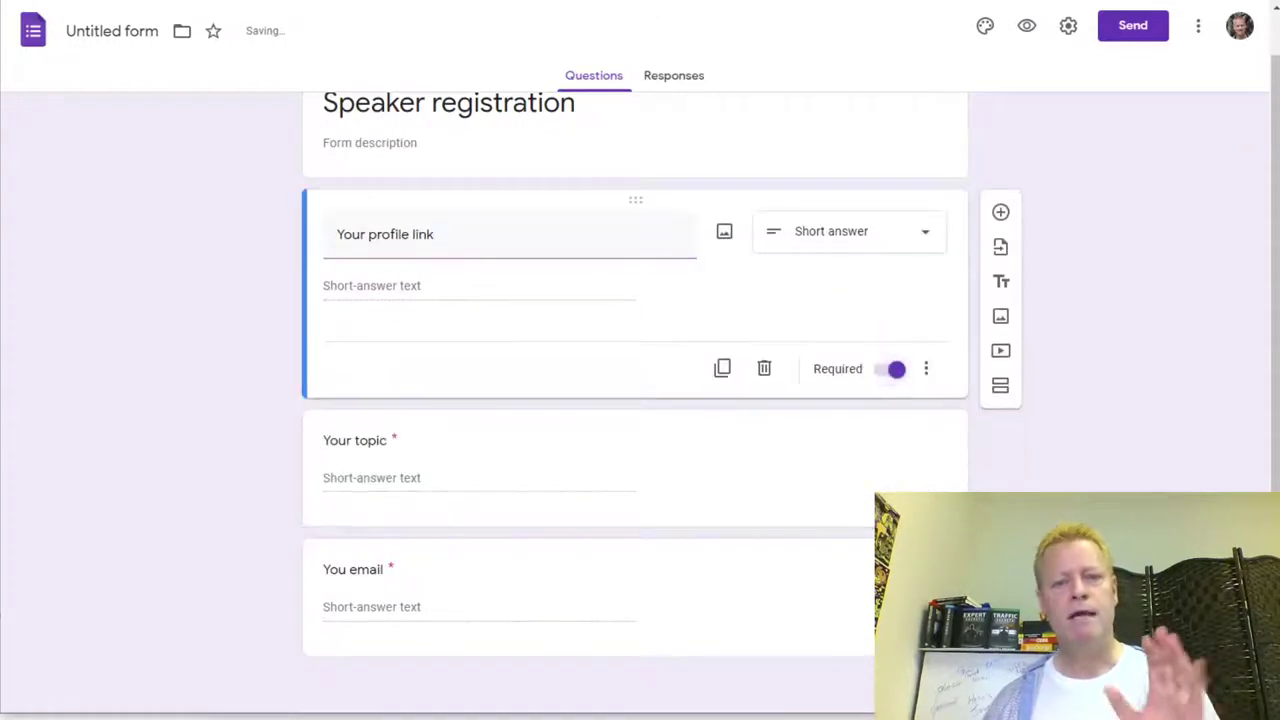
Look at the available header images in the theme options and set the form's theme colour to cyan.
{"action": "scroll", "coordinate": [1057, 266], "scroll_direction": "up", "scroll_amount": 1}
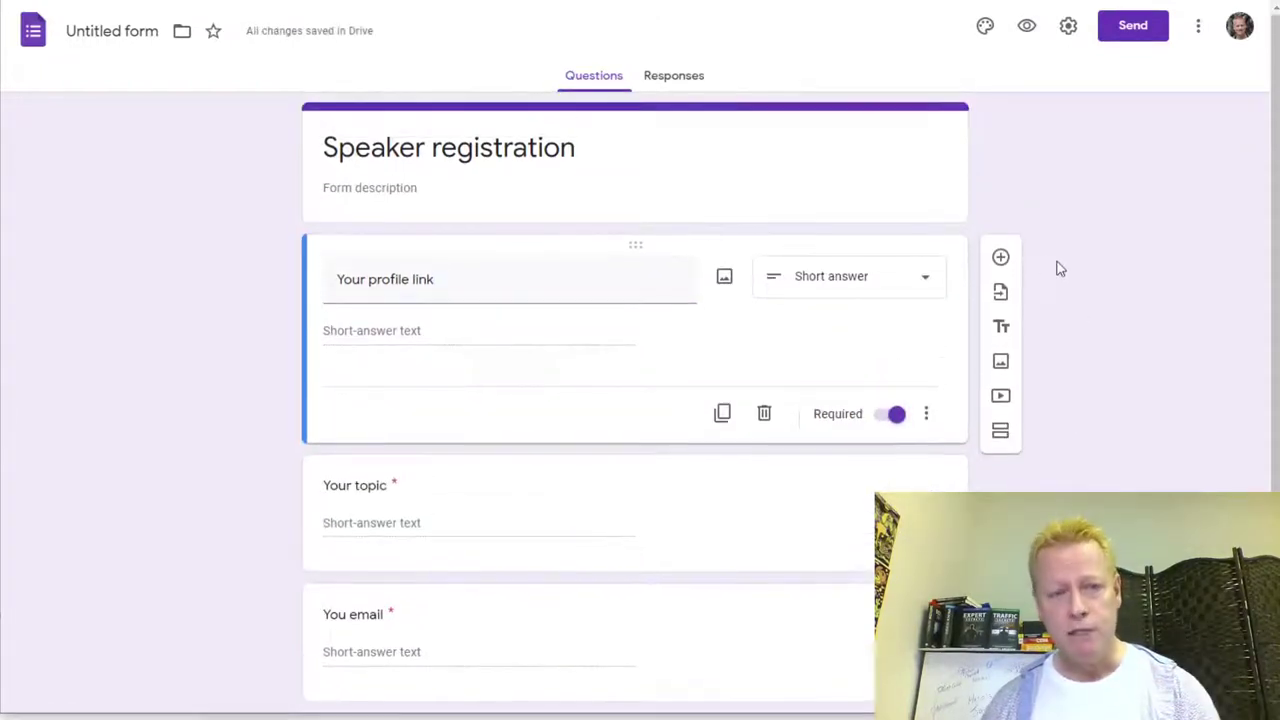
{"action": "left_click", "coordinate": [984, 26]}
{"action": "left_click", "coordinate": [1122, 205]}
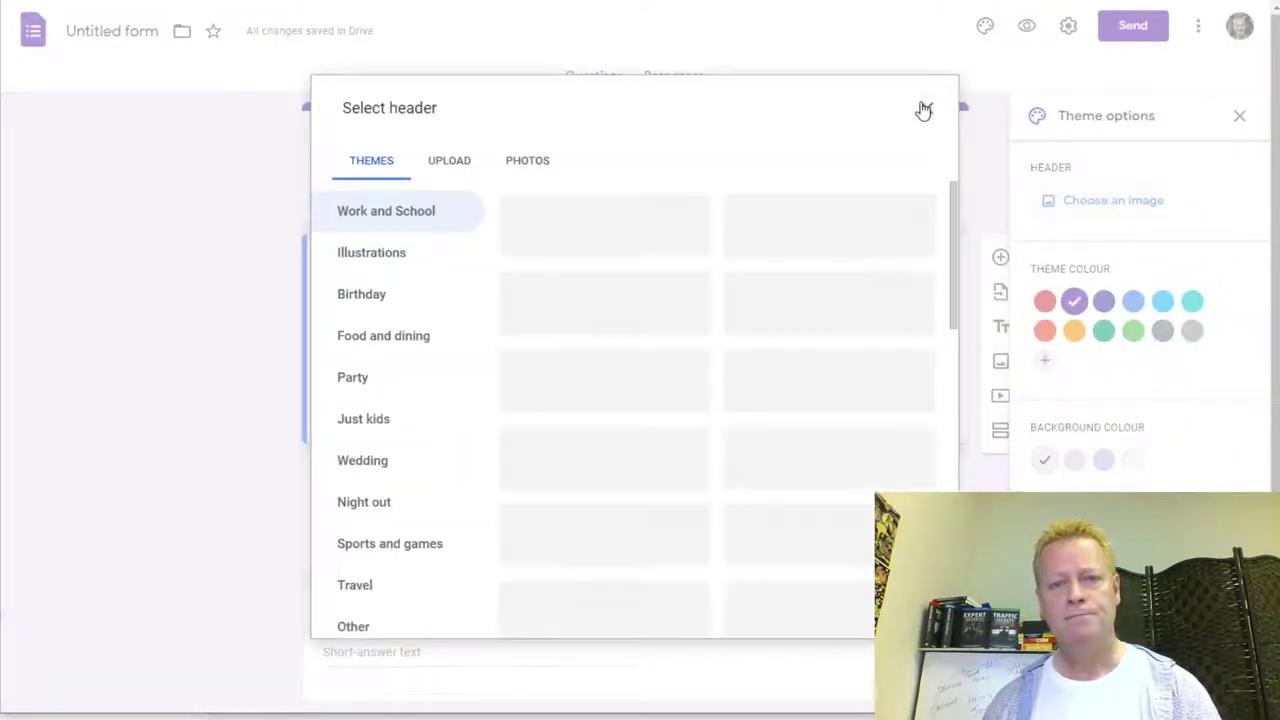
{"action": "left_click", "coordinate": [922, 107]}
{"action": "left_click", "coordinate": [1133, 301]}
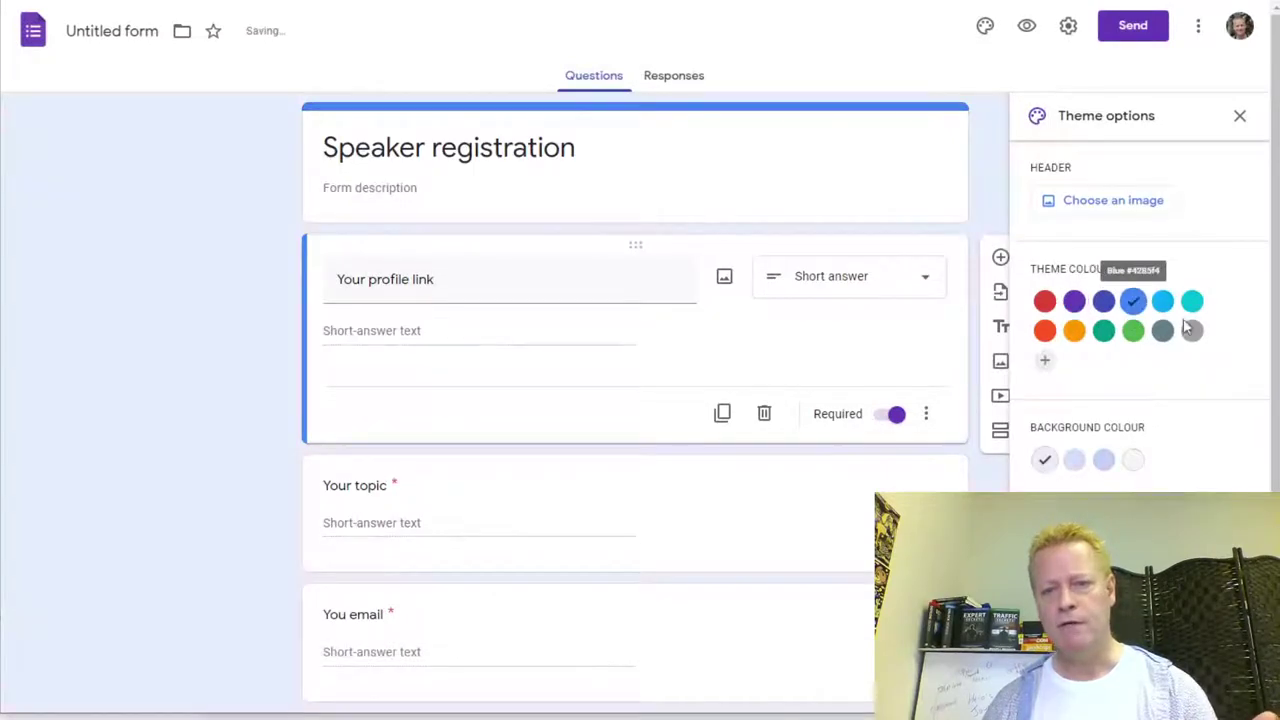
{"action": "left_click", "coordinate": [1191, 301]}
Apply the third, darkest cyan background tint and a handwriting-style font to the form, and leave the theme options.
{"action": "left_click", "coordinate": [1106, 466]}
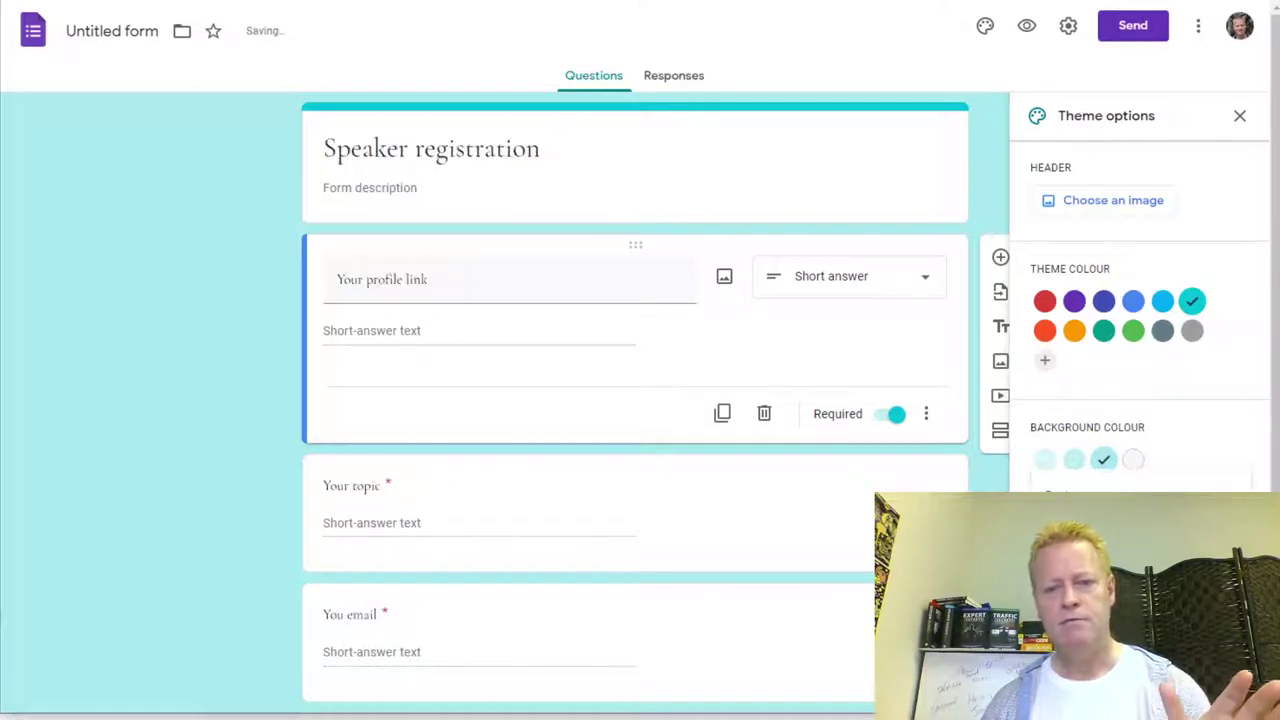
{"action": "left_click", "coordinate": [1060, 530]}
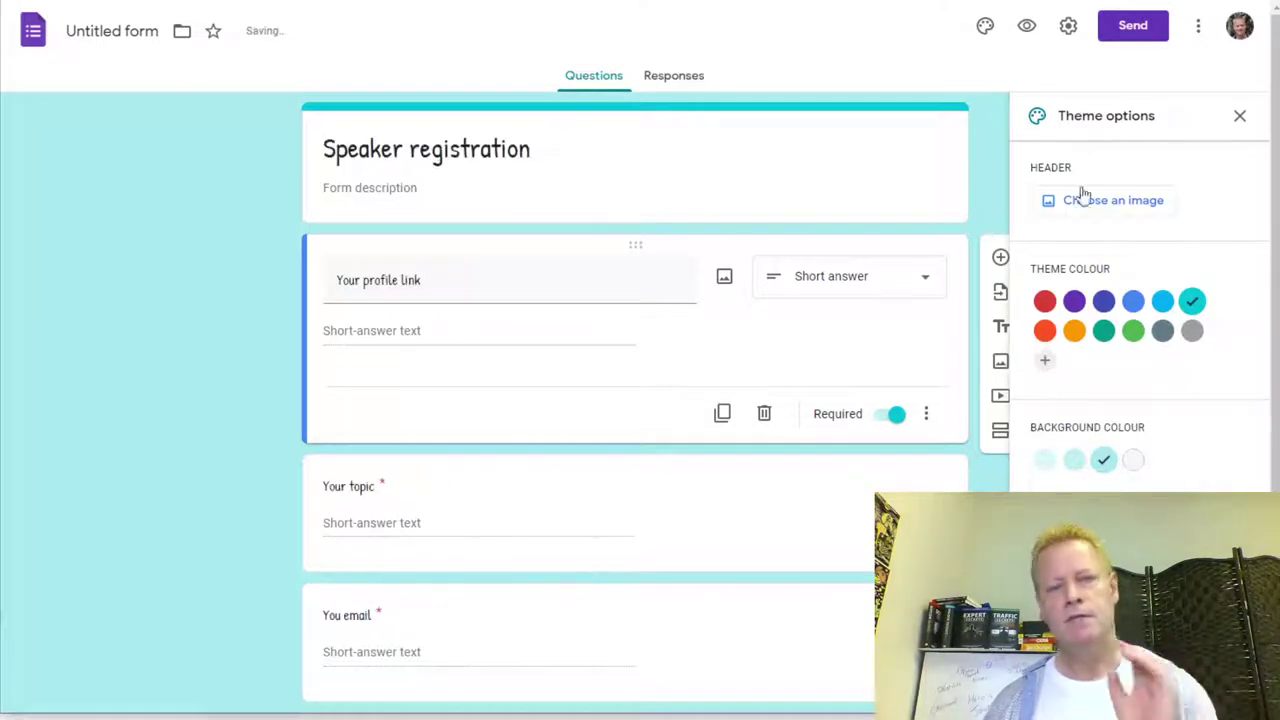
{"action": "left_click", "coordinate": [1239, 116]}
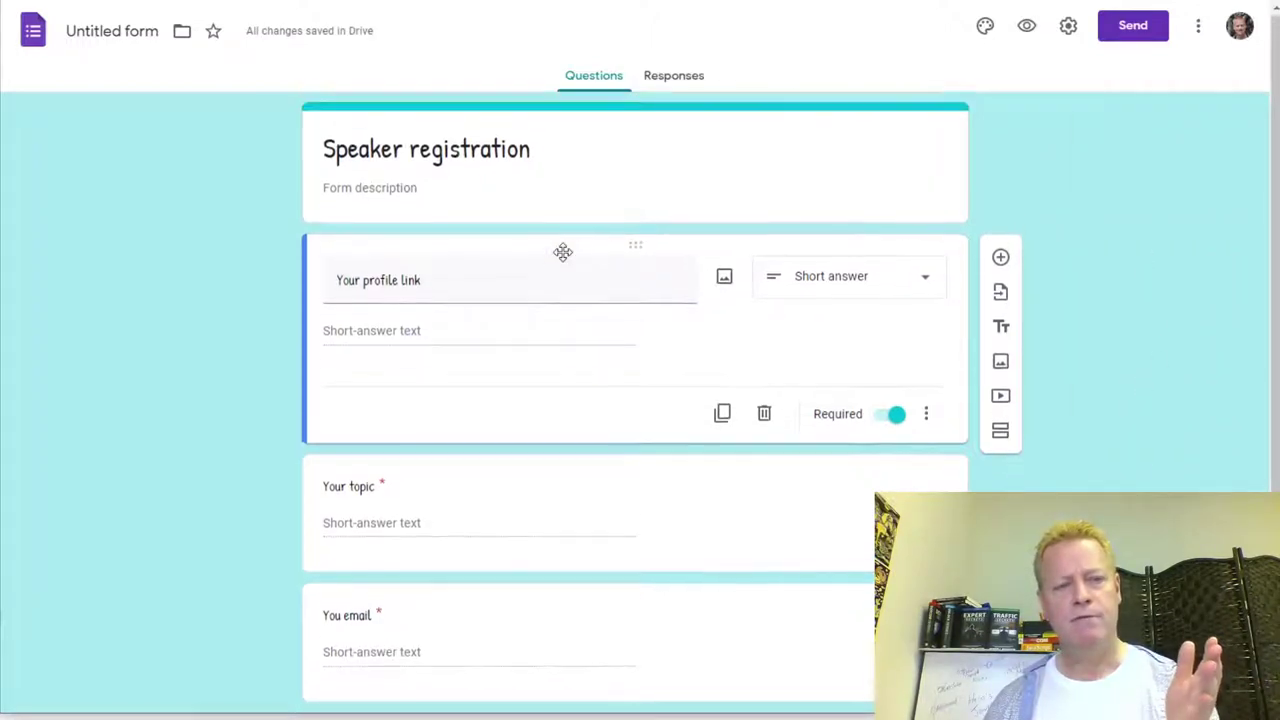
Enter "Enter to be considered as a speaker for our Virtual Summit" as the form description.
{"action": "left_click", "coordinate": [394, 191]}
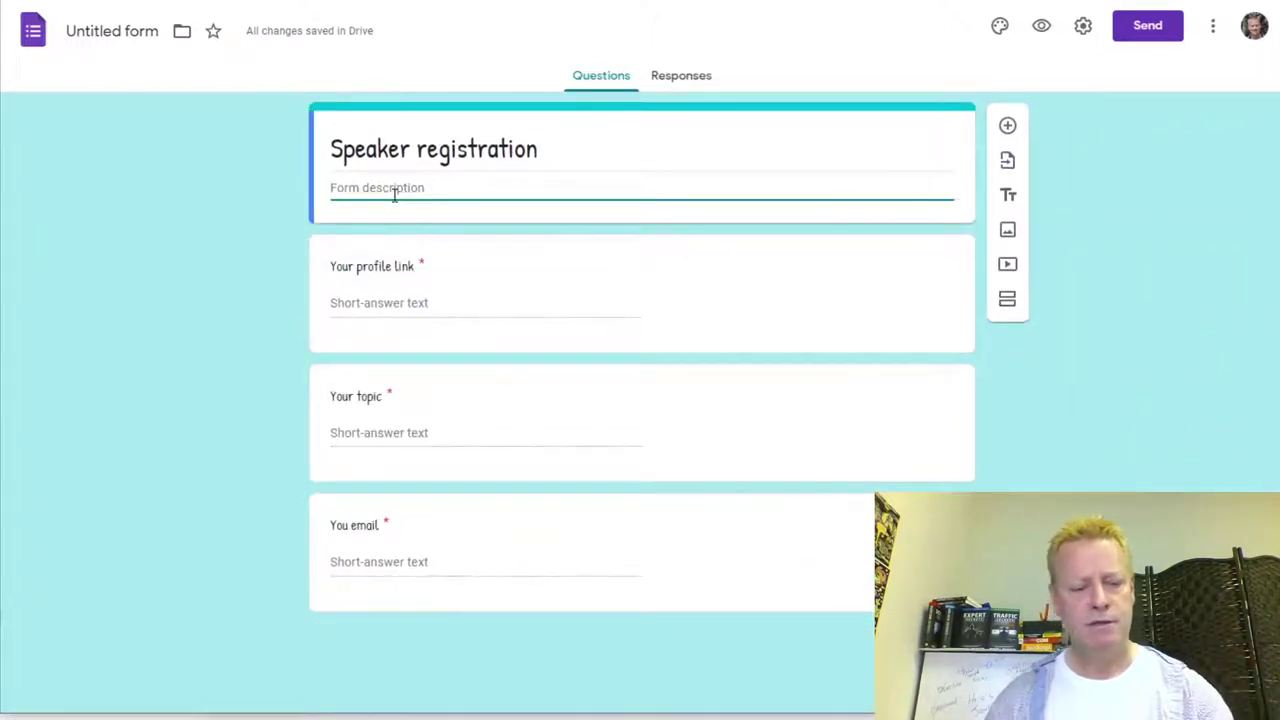
{"action": "type", "text": "Enter"}
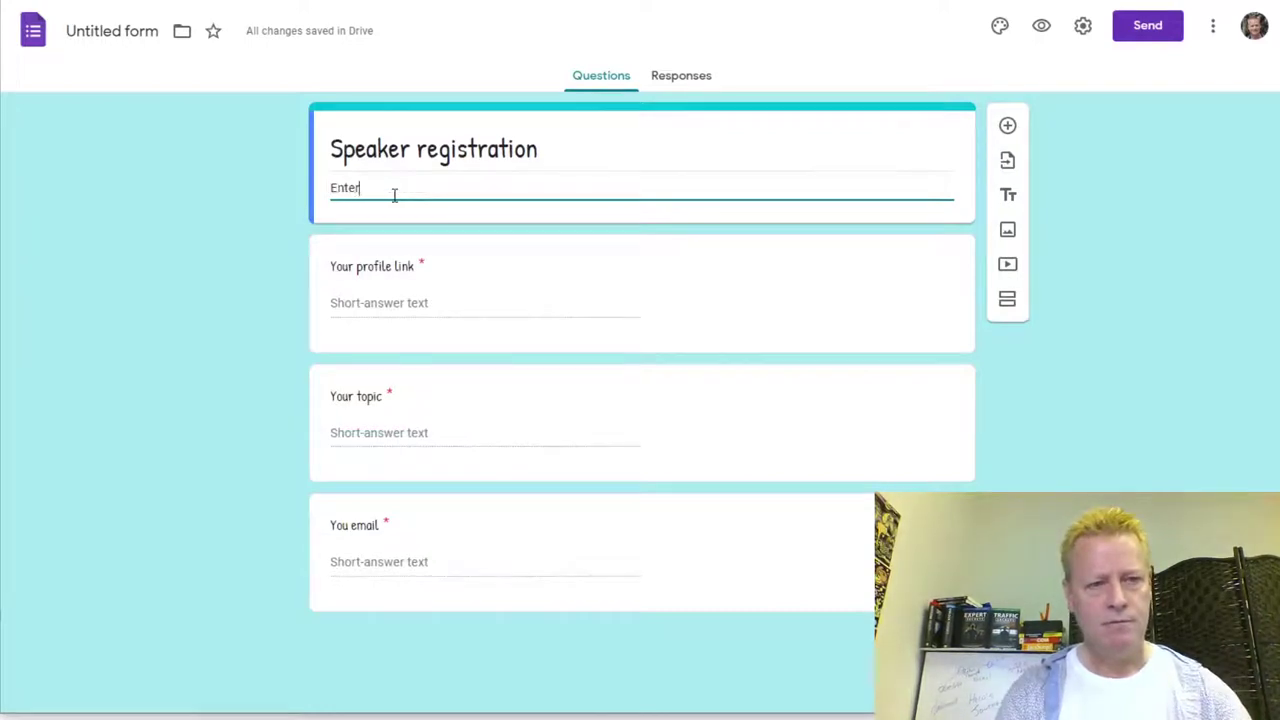
{"action": "type", "text": " to be cons"}
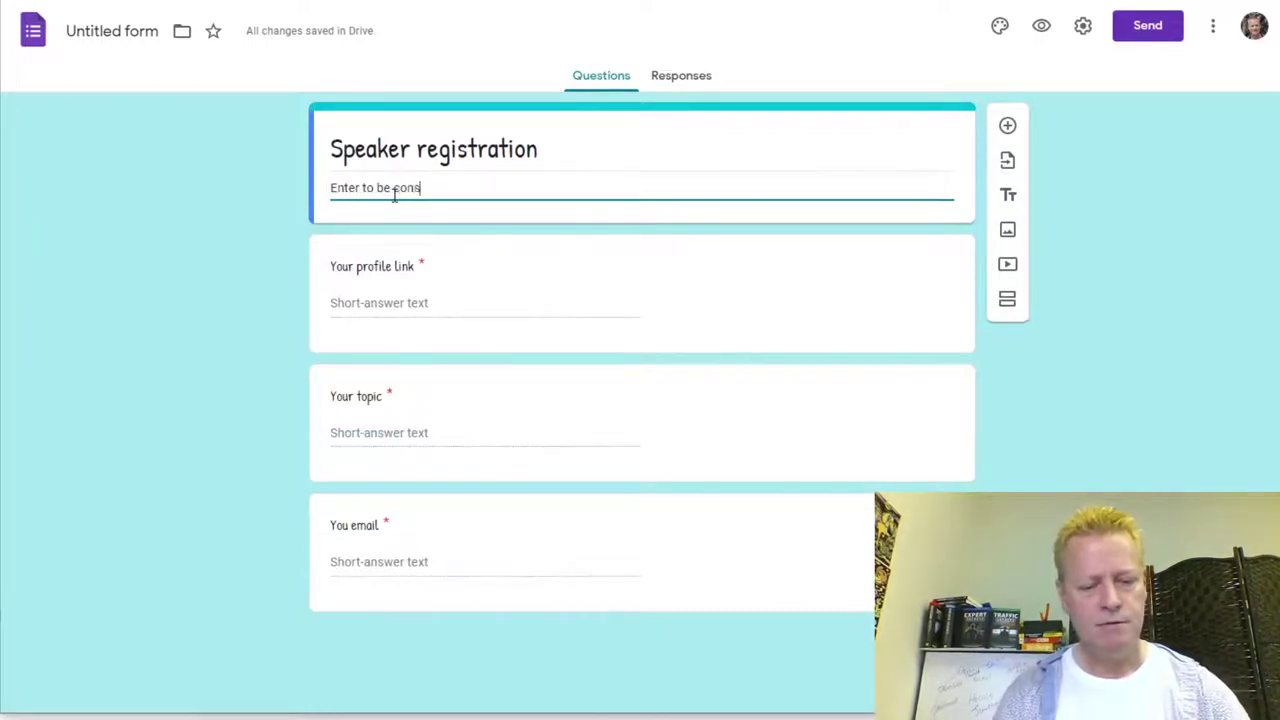
{"action": "type", "text": "idered as a "}
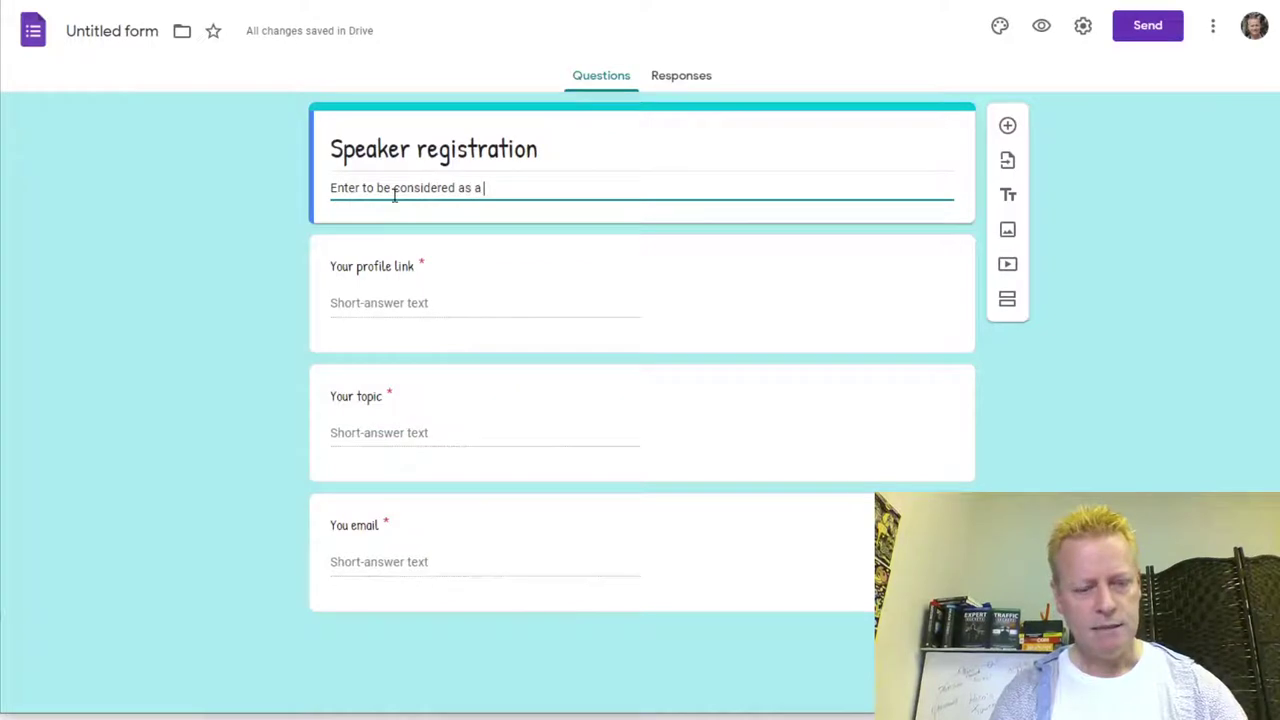
{"action": "type", "text": "speaker for our Virtual Summit"}
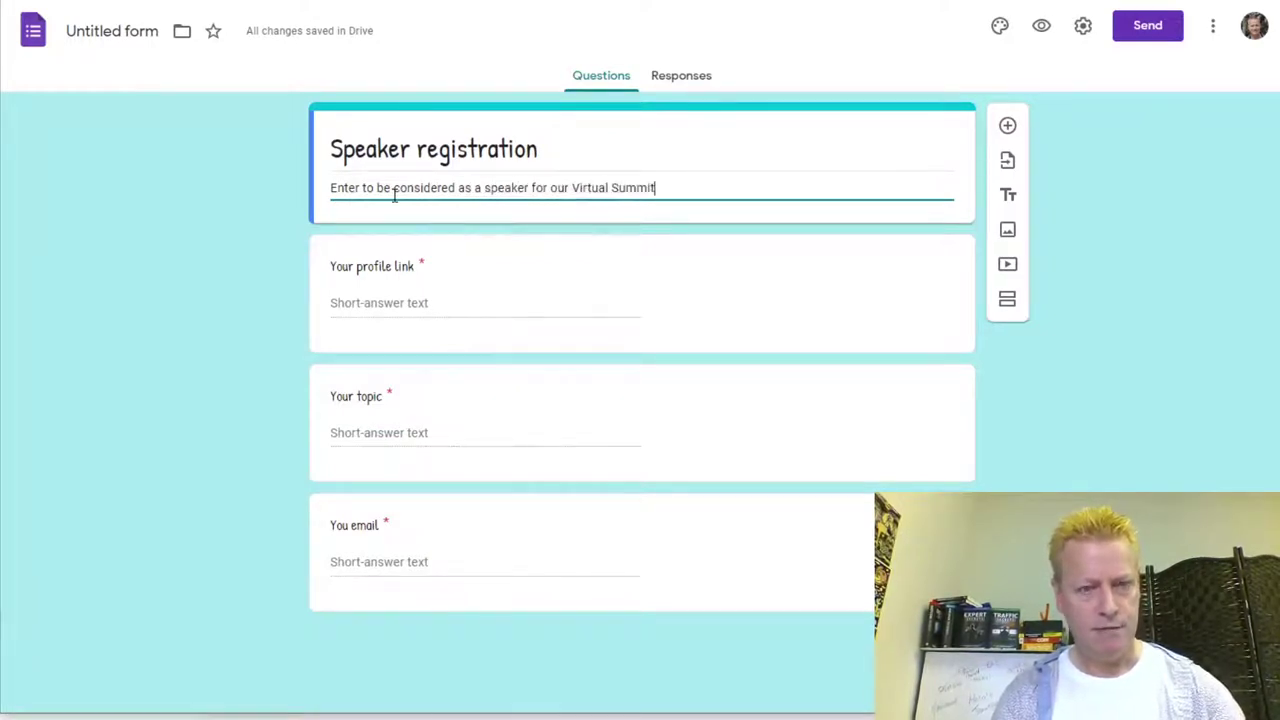
Add the line "The Summit will be from date to date" to the form description, separated by a blank line.
{"action": "key", "text": "Return"}
{"action": "type", "text": "The Summit will be f"}
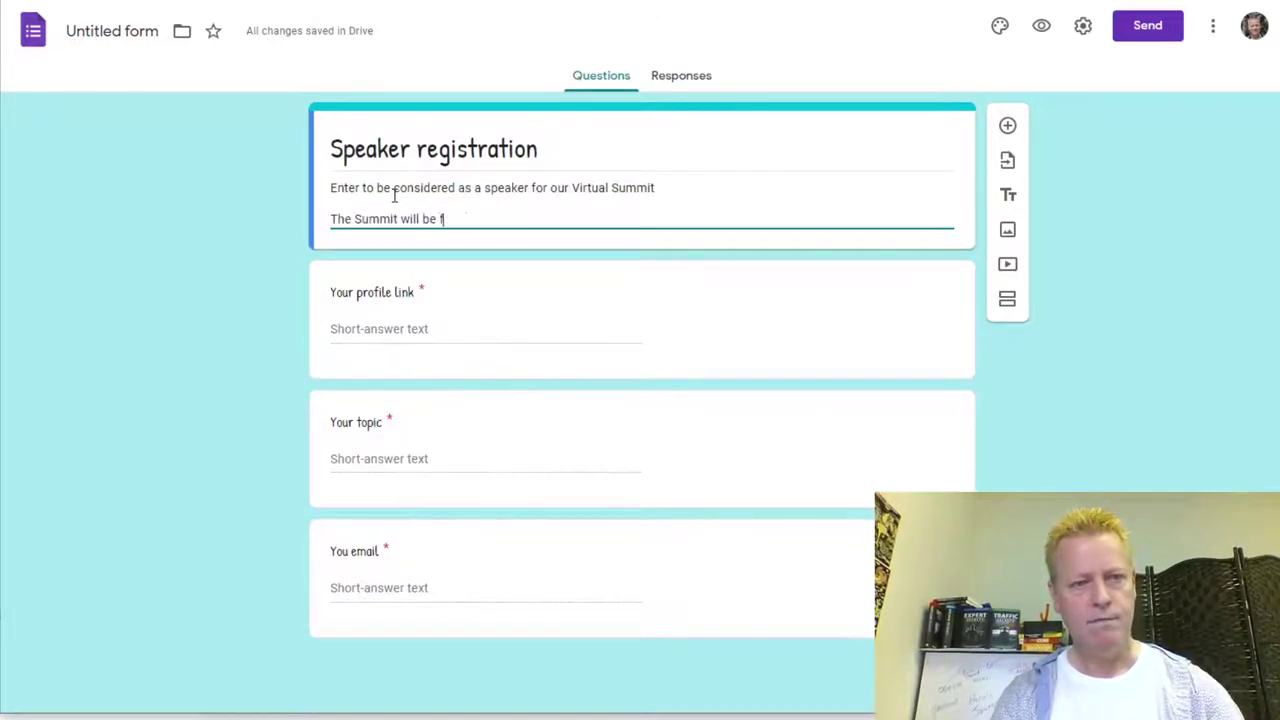
{"action": "type", "text": "dat"}
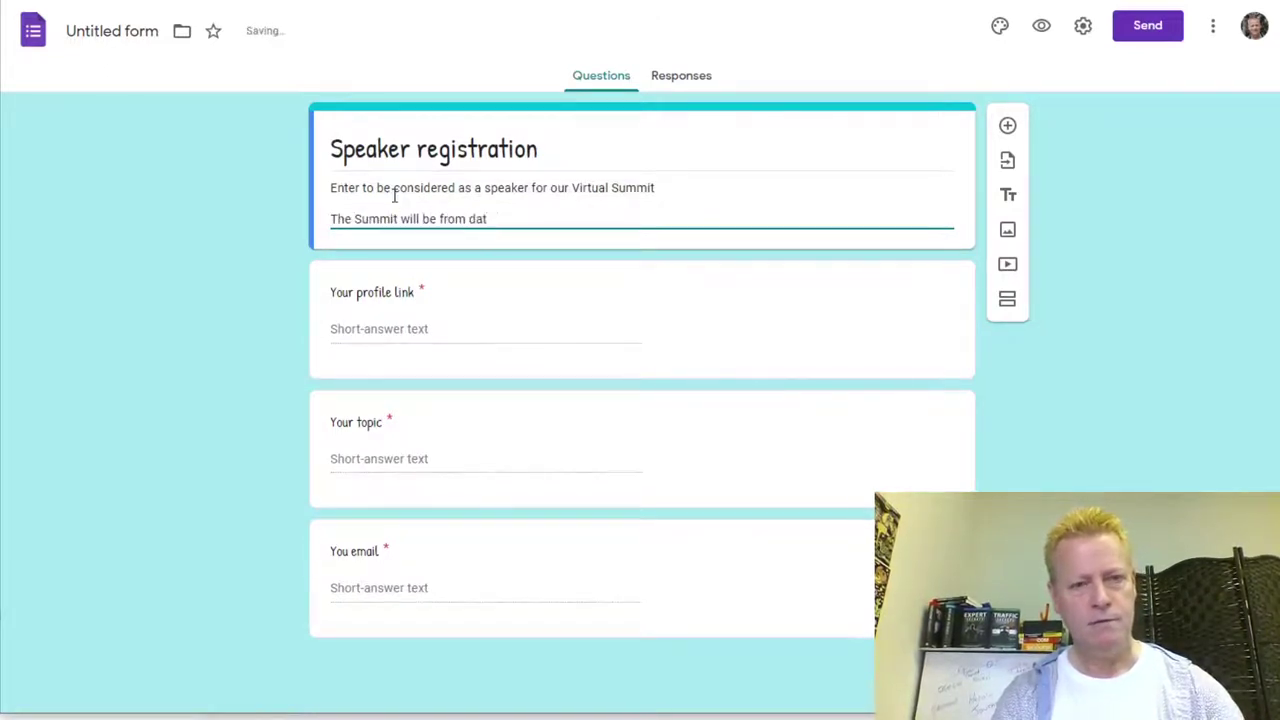
{"action": "key", "text": "BackSpace"}
{"action": "key", "text": "BackSpace"}
{"action": "key", "text": "BackSpace"}
{"action": "type", "text": "e to date"}
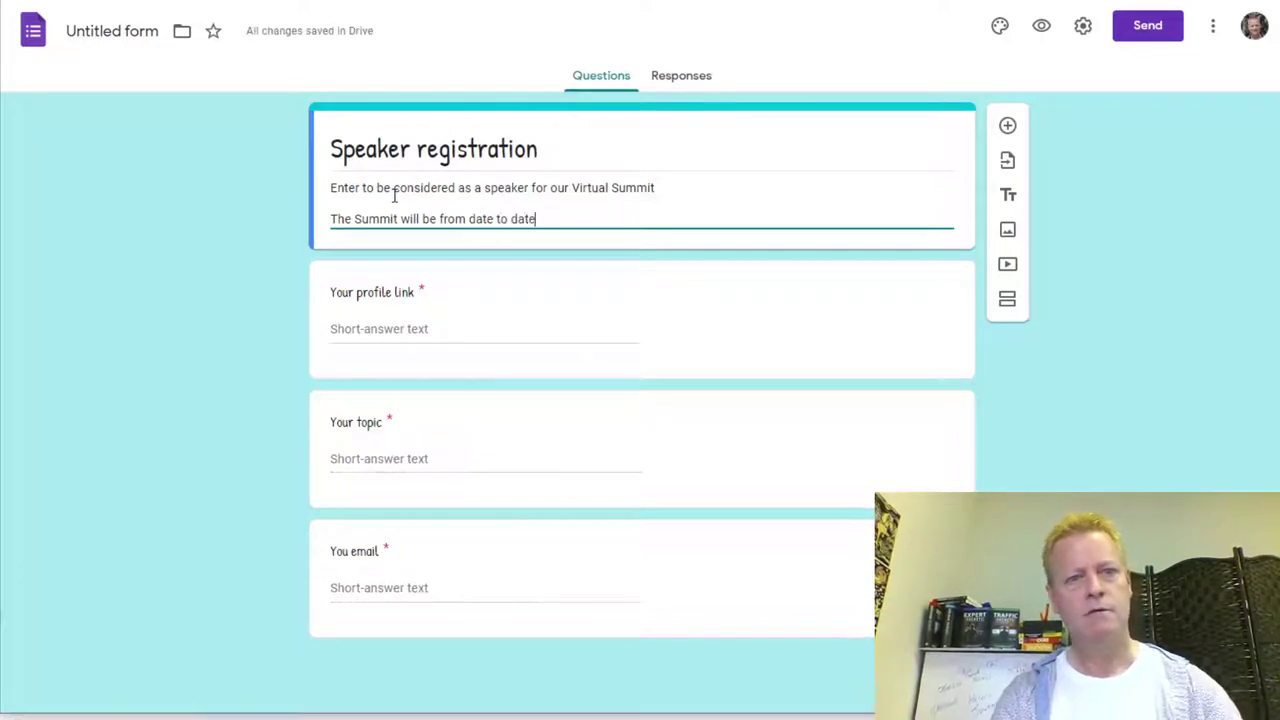
Add the line "It will be pre-recorded" at the end of the form description and review the form.
{"action": "key", "text": "Return"}
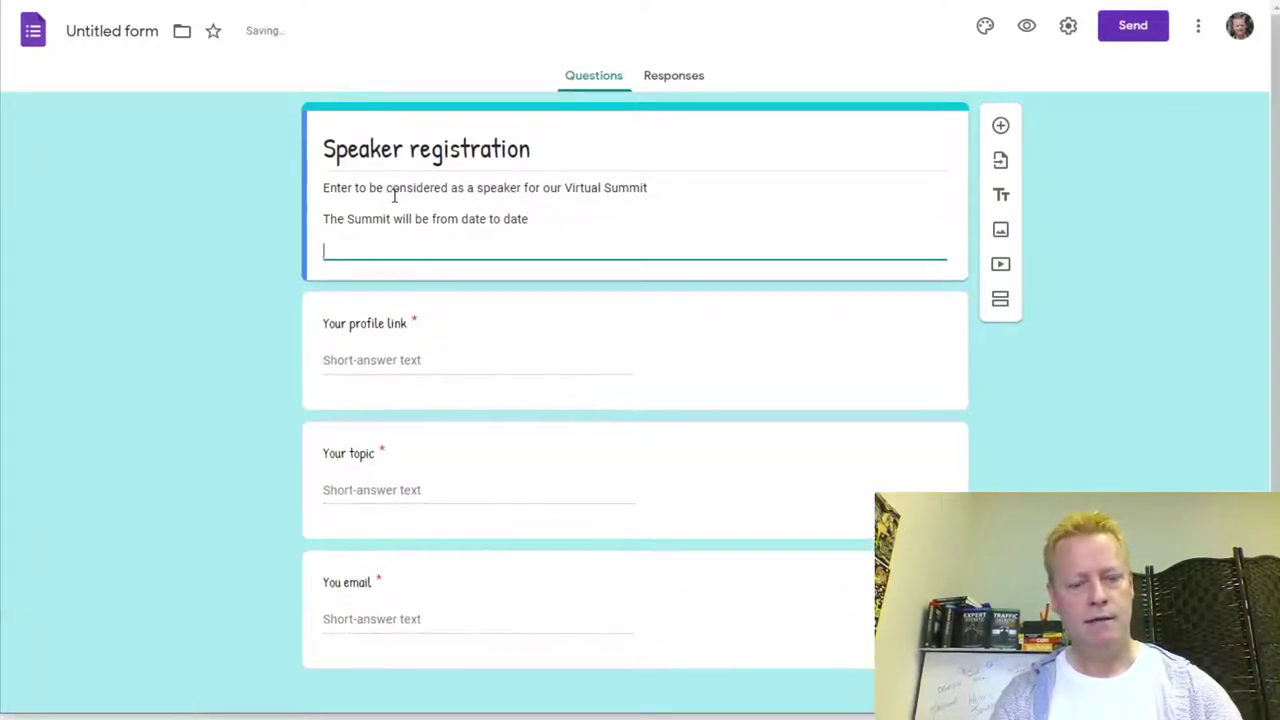
{"action": "type", "text": "It will be pre-recorded"}
{"action": "key", "text": "Return"}
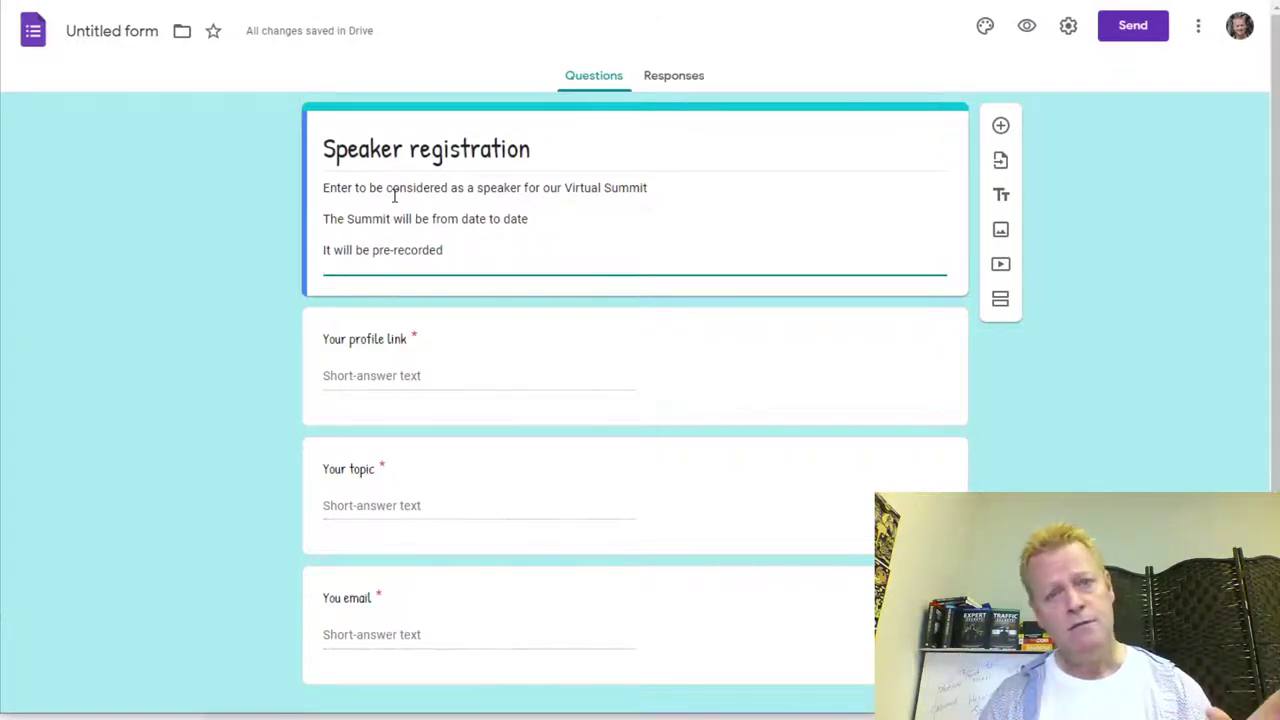
{"action": "key", "text": "Return"}
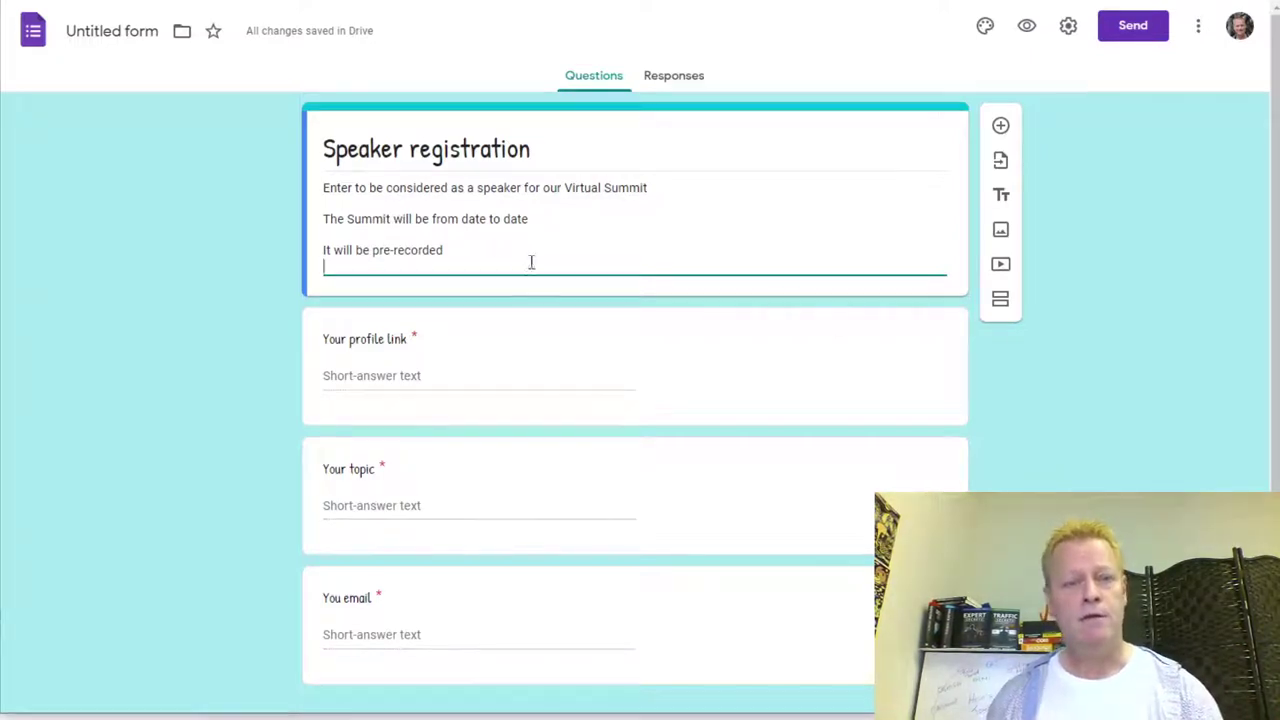
{"action": "scroll", "coordinate": [490, 268], "scroll_direction": "down", "scroll_amount": 1}
{"action": "left_click", "coordinate": [1137, 426]}
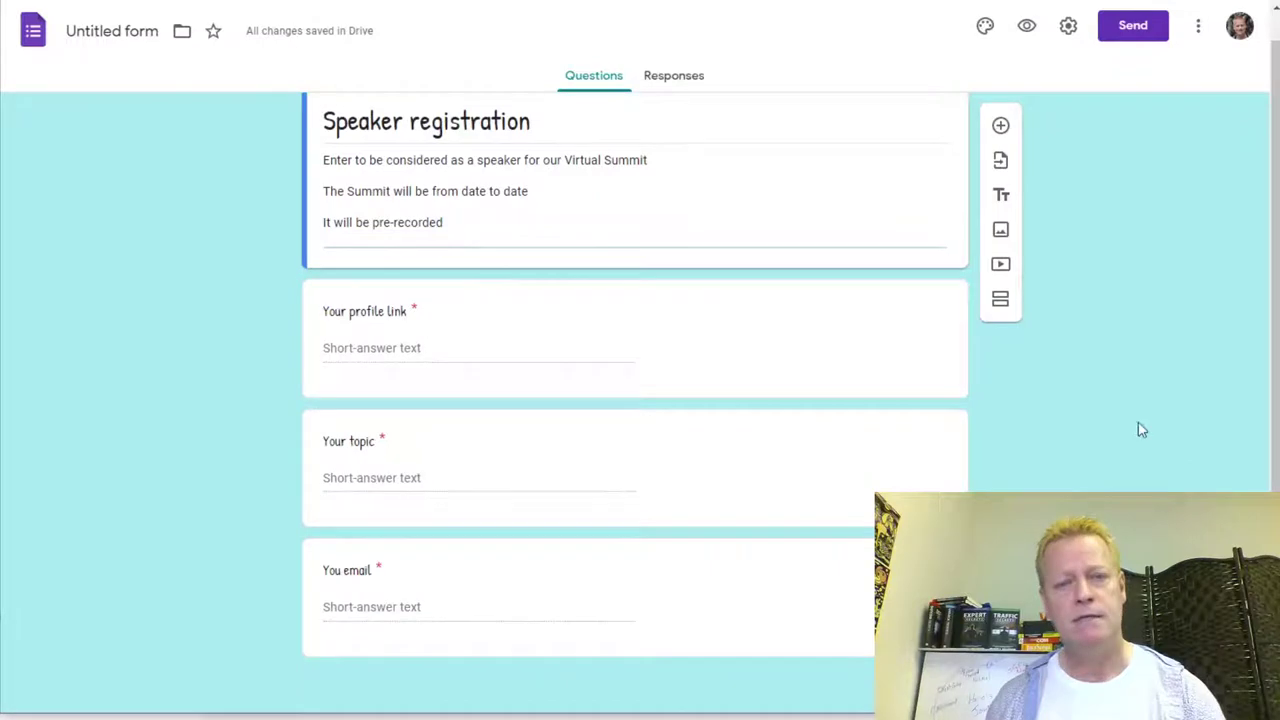
{"action": "scroll", "coordinate": [1100, 404], "scroll_direction": "up", "scroll_amount": 1}
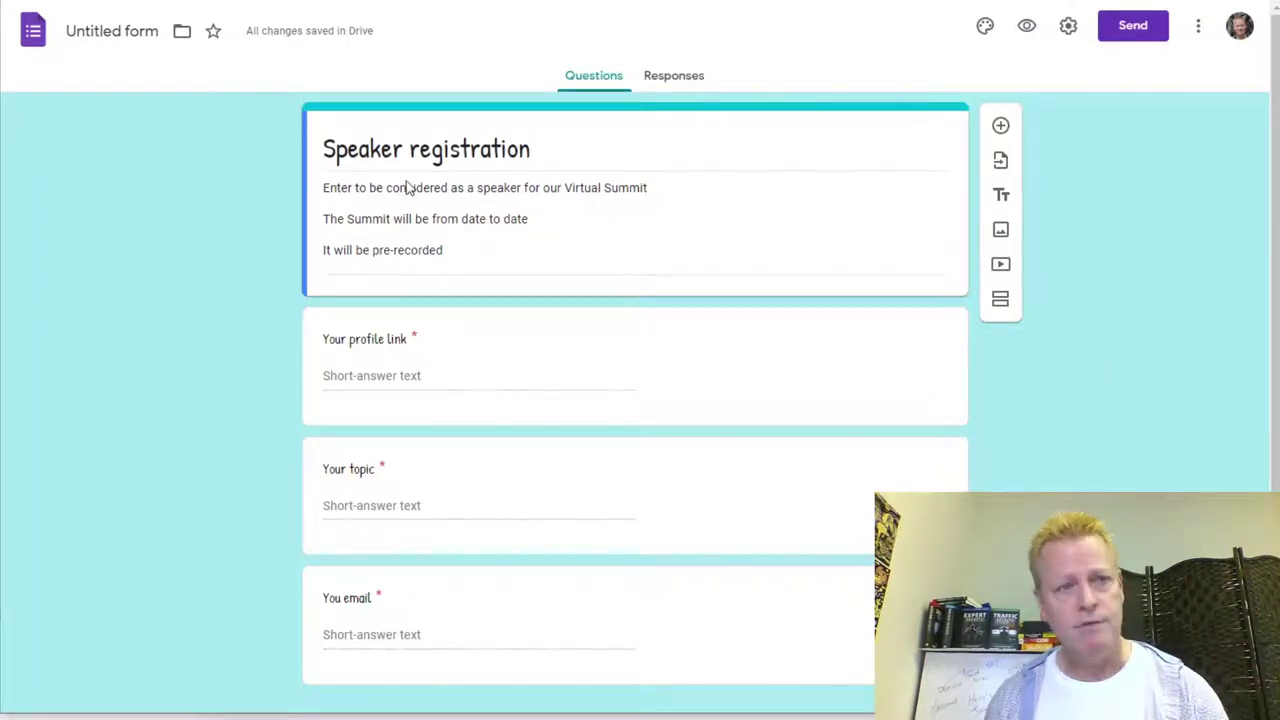
Switch to the Virtual Summit Intro folder in Google Drive and open the untitled form from there.
{"action": "left_click", "coordinate": [34, 32]}
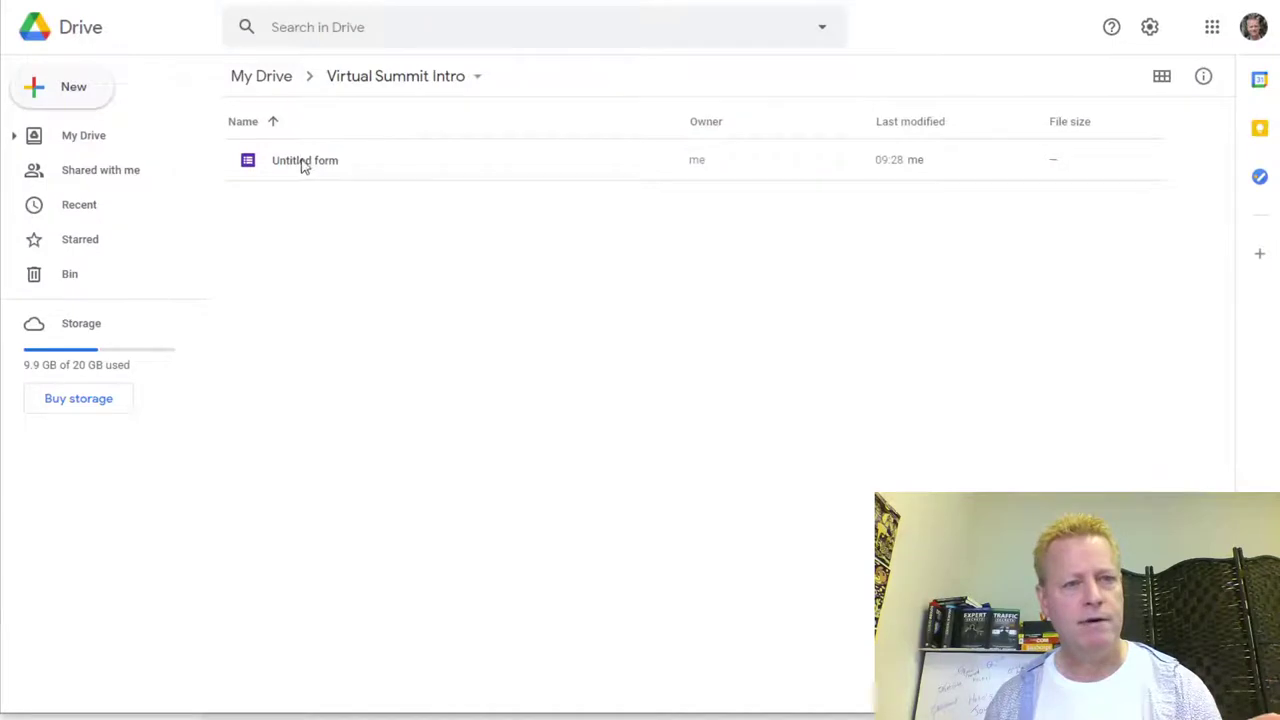
{"action": "left_click", "coordinate": [297, 165]}
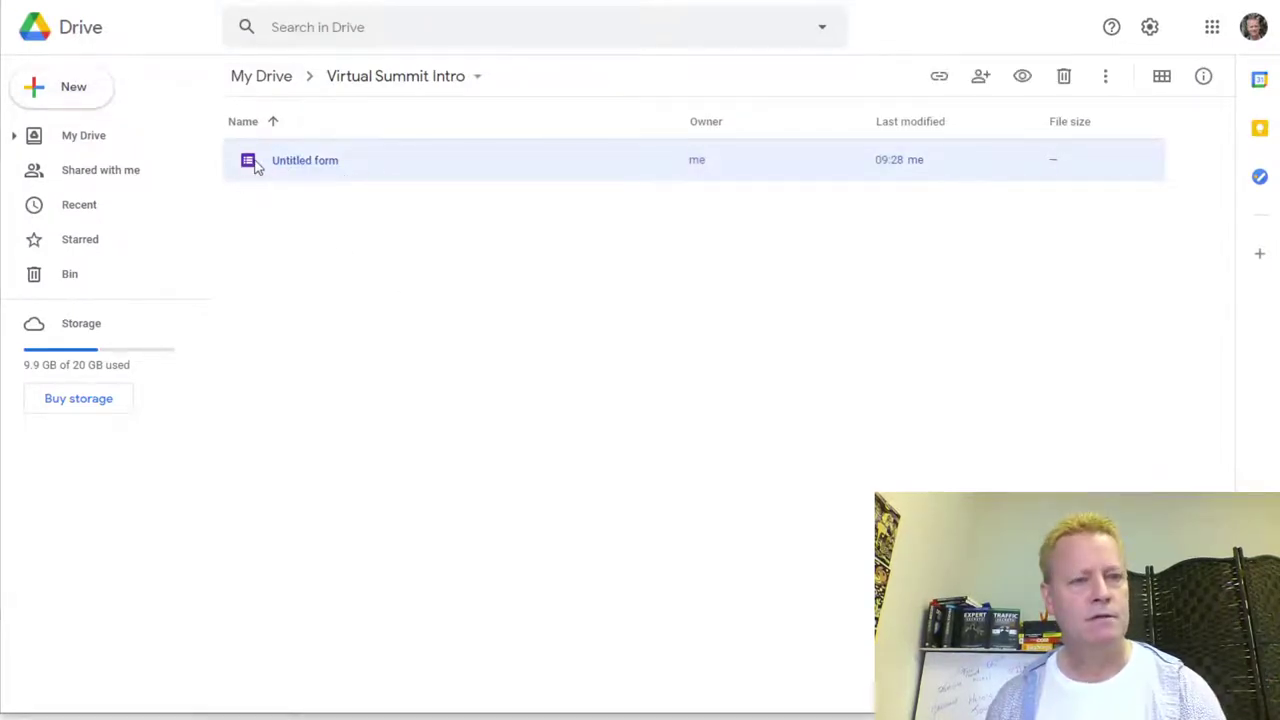
{"action": "double_click", "coordinate": [288, 165]}
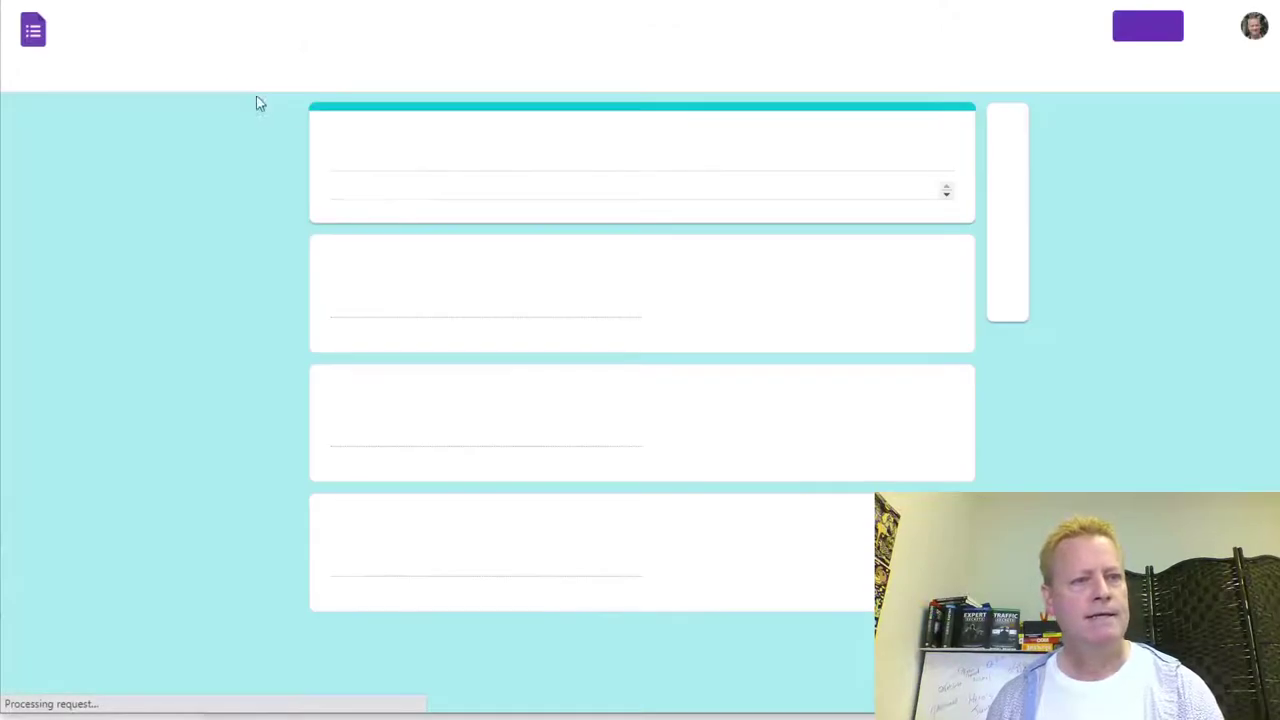
Name the form file "Speaker registration" and return to the Virtual Summit Intro folder in Google Drive.
{"action": "left_click", "coordinate": [128, 34]}
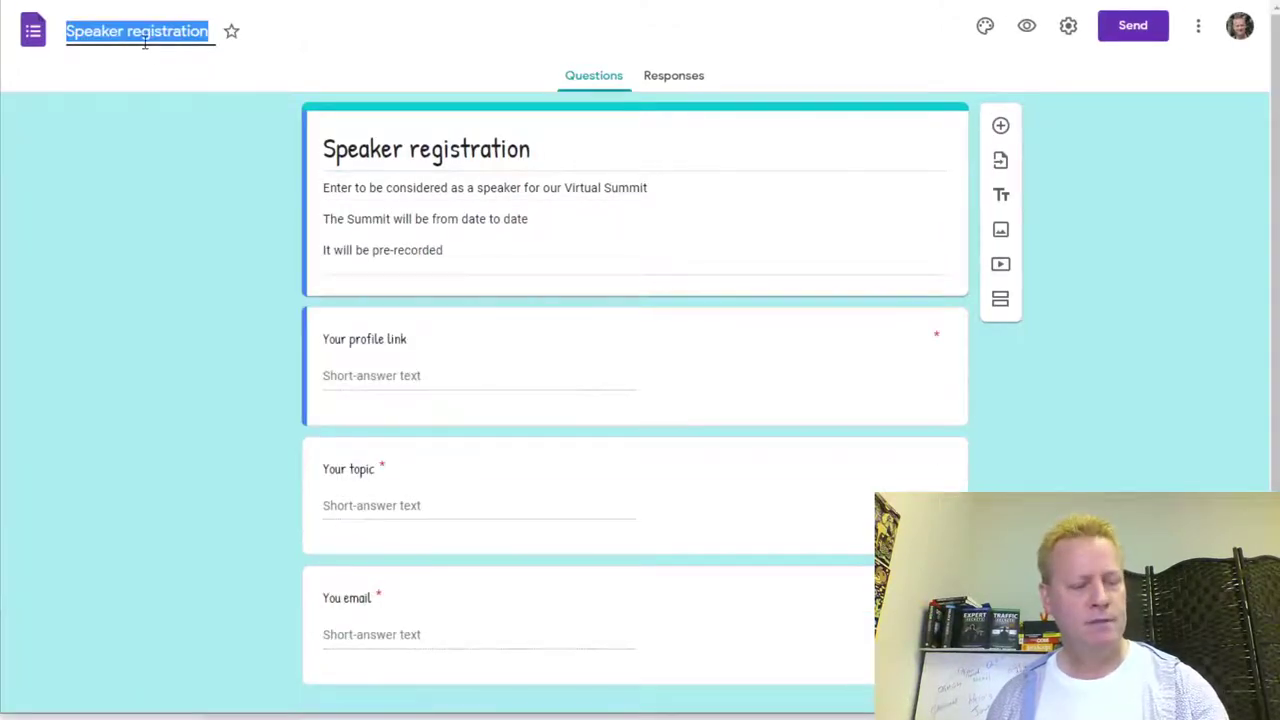
{"action": "left_click", "coordinate": [178, 112]}
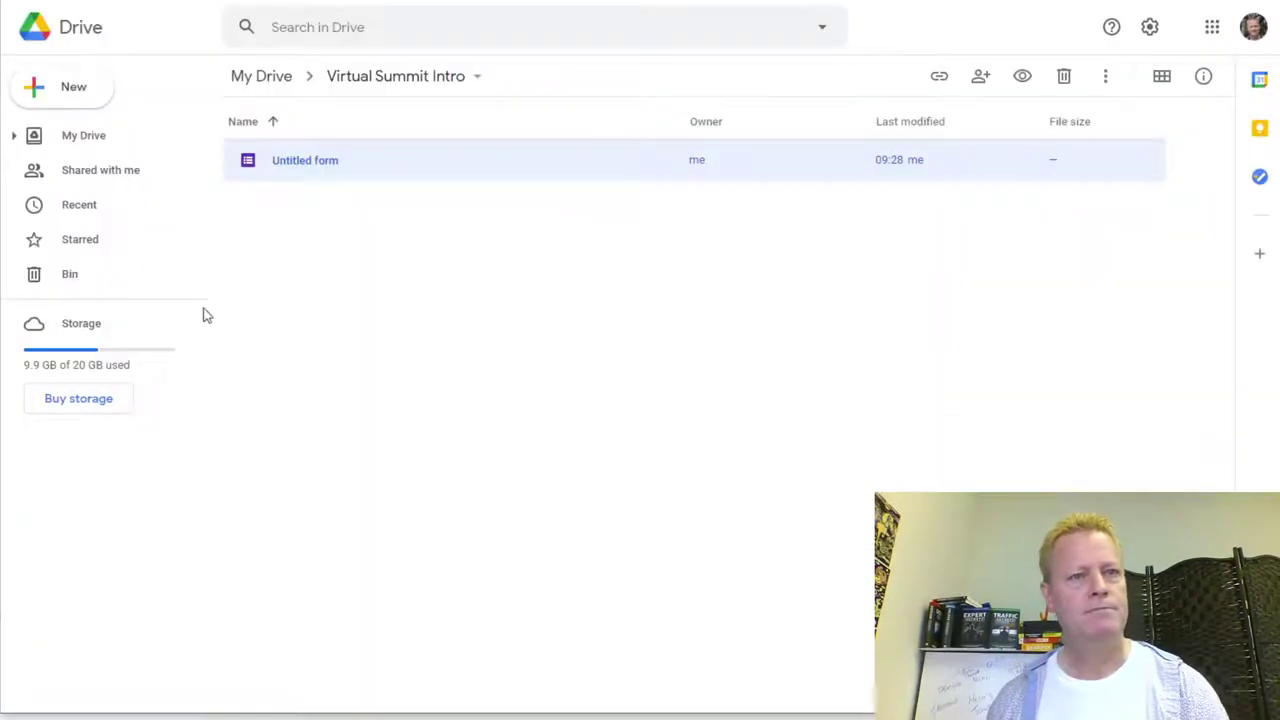
{"action": "left_click", "coordinate": [606, 254]}
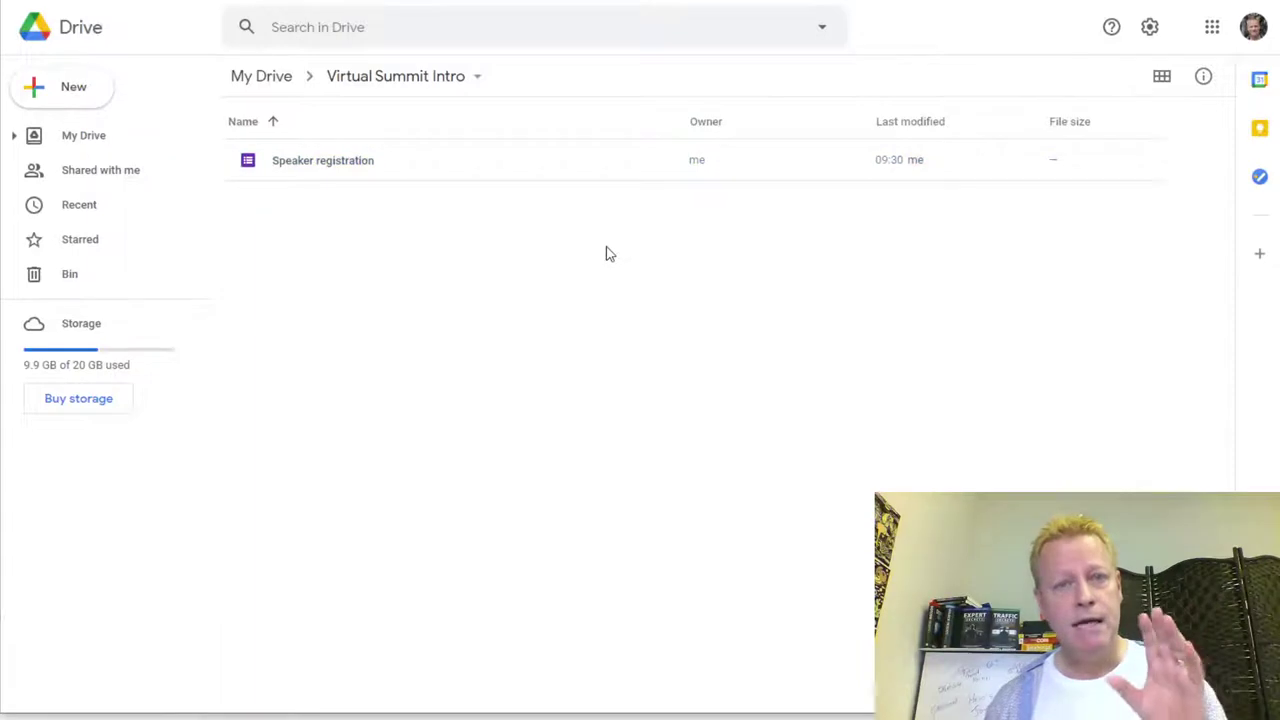
Switch to the Notepad notes and add the line "5- Write up agreement for the speakers" below step 4.
{"action": "key", "text": "alt+Tab"}
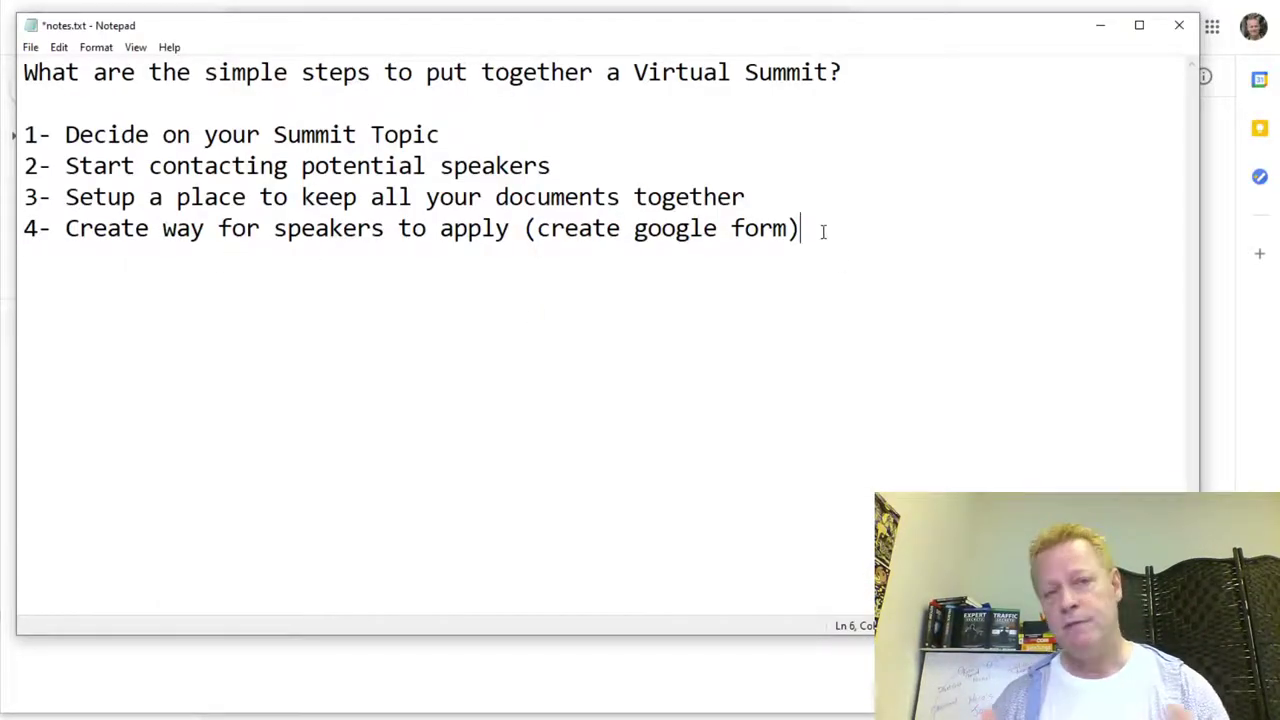
{"action": "type", "text": "5-"}
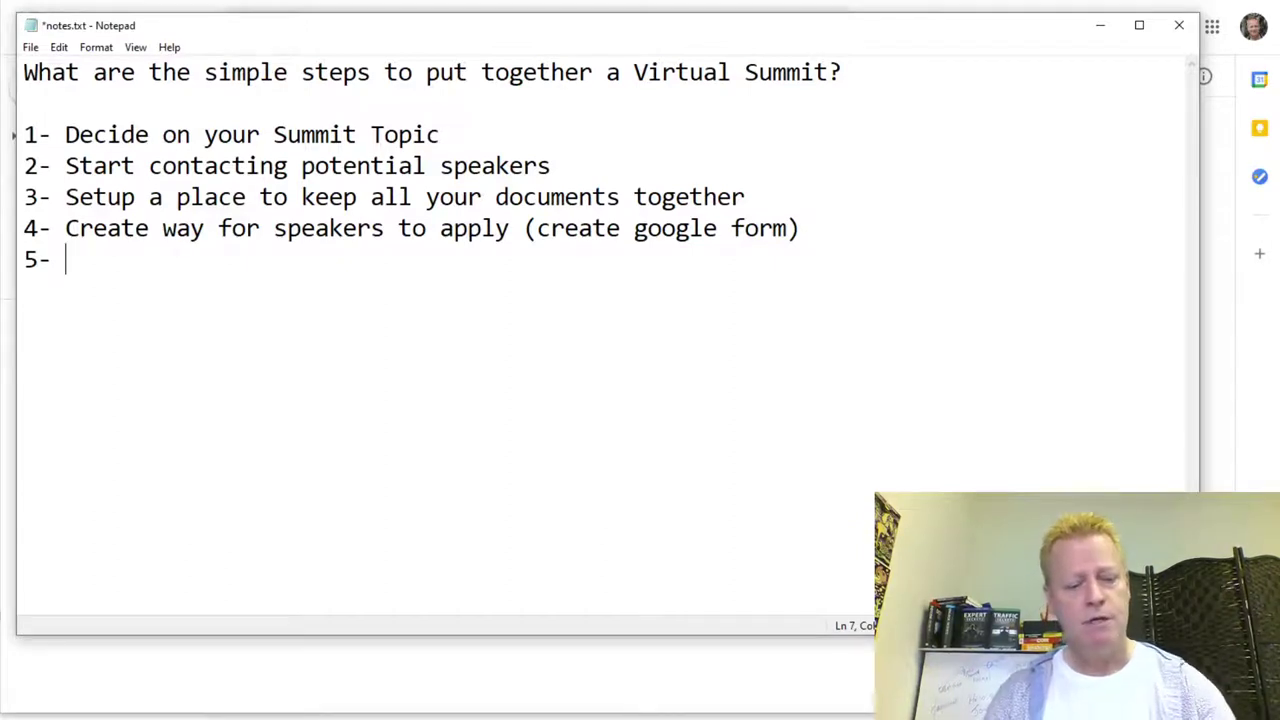
{"action": "type", "text": "Write up agreem"}
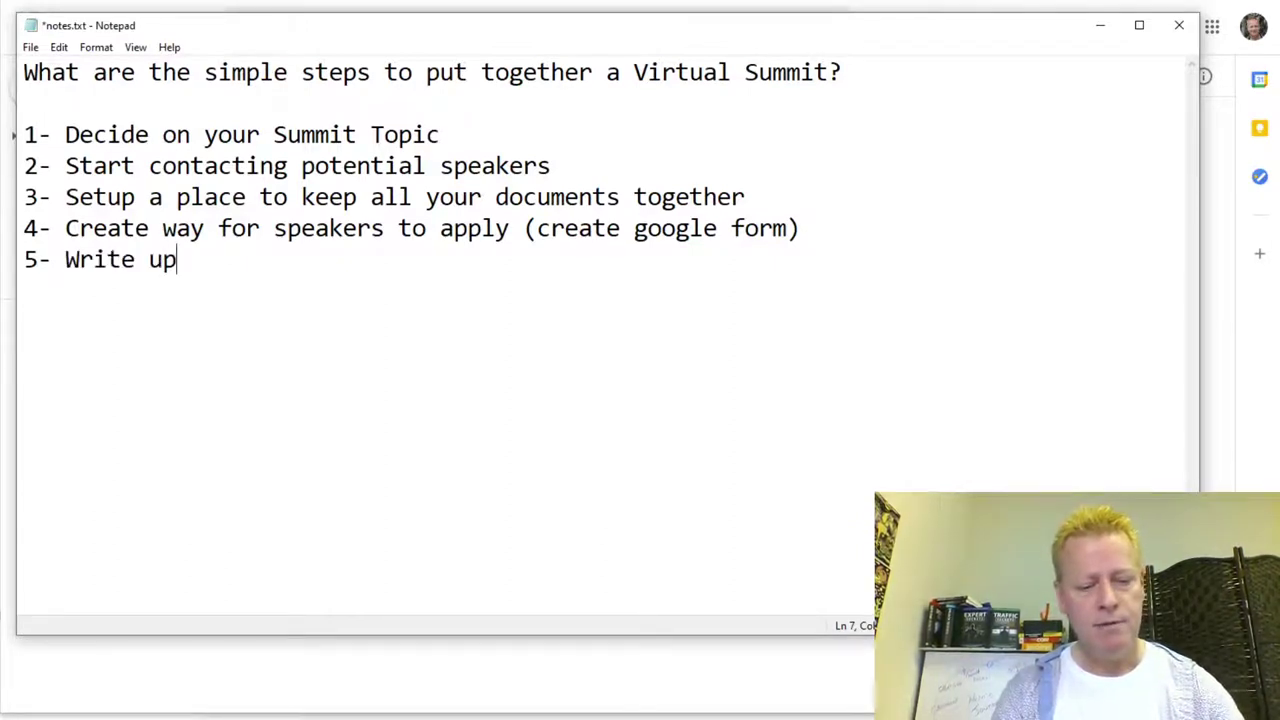
{"action": "type", "text": "f"}
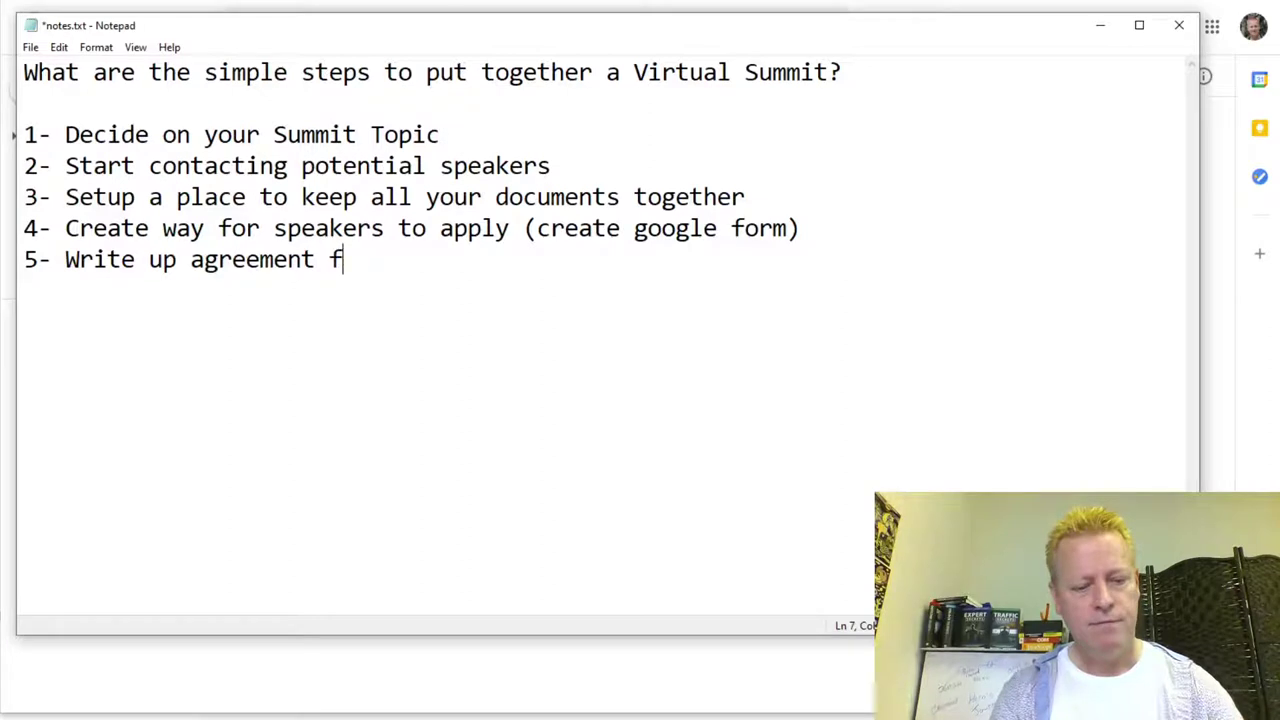
{"action": "type", "text": "or the speakers"}
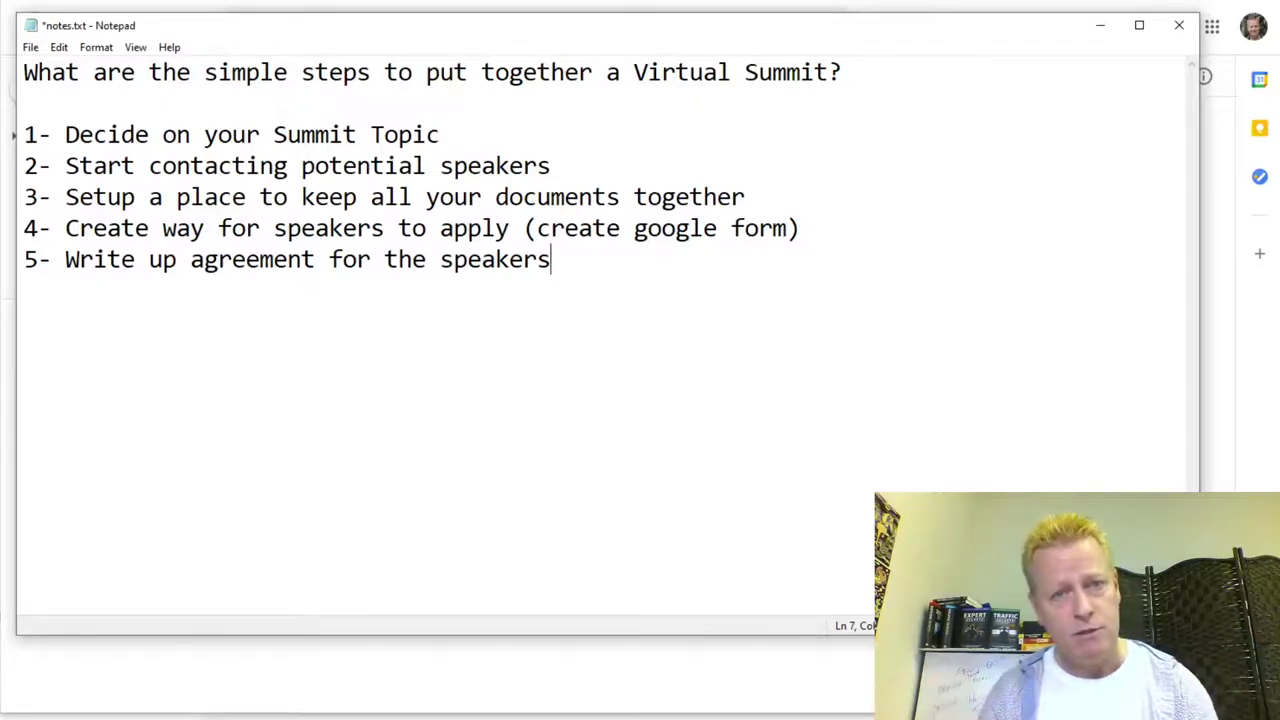
{"action": "key", "text": "Return"}
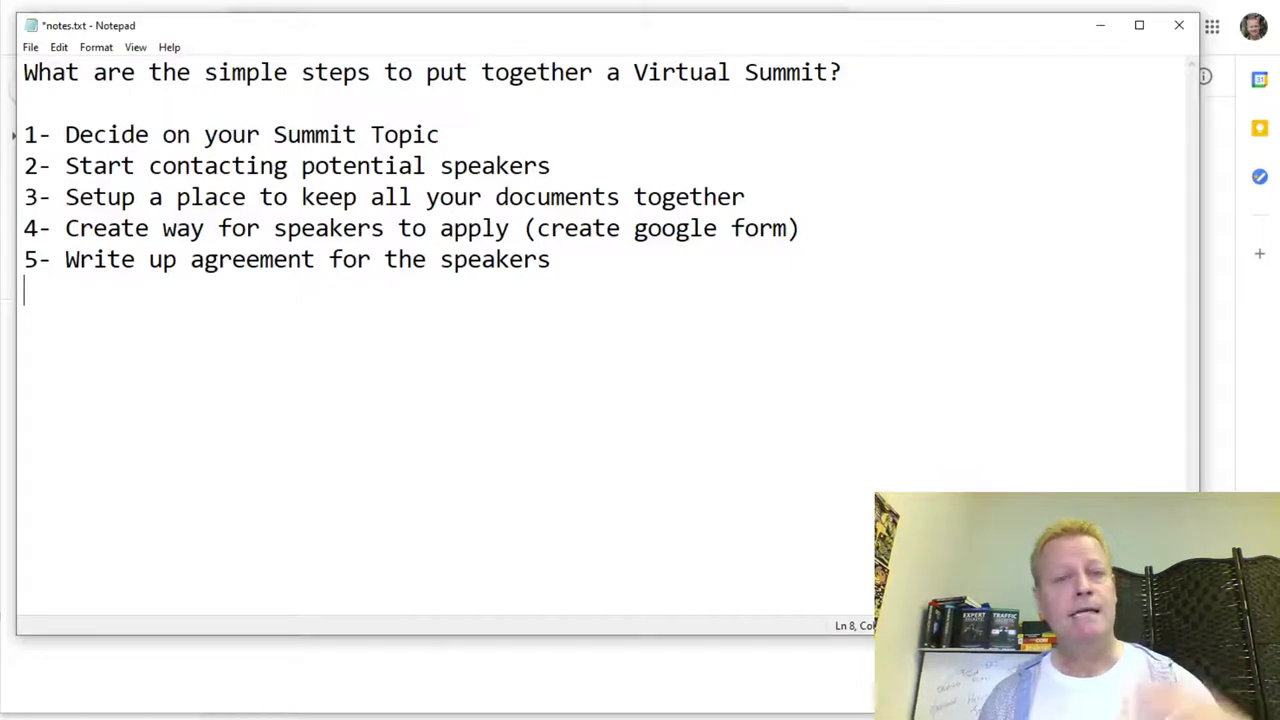
{"action": "left_click_drag", "start_coordinate": [215, 244], "coordinate": [519, 232]}
{"action": "left_click", "coordinate": [236, 228]}
{"action": "left_click", "coordinate": [457, 260]}
{"action": "left_click", "coordinate": [329, 260]}
Add the line "6- Decide on if it's paid or free (I did a free + paid pass)" below step 5.
{"action": "left_click", "coordinate": [568, 256]}
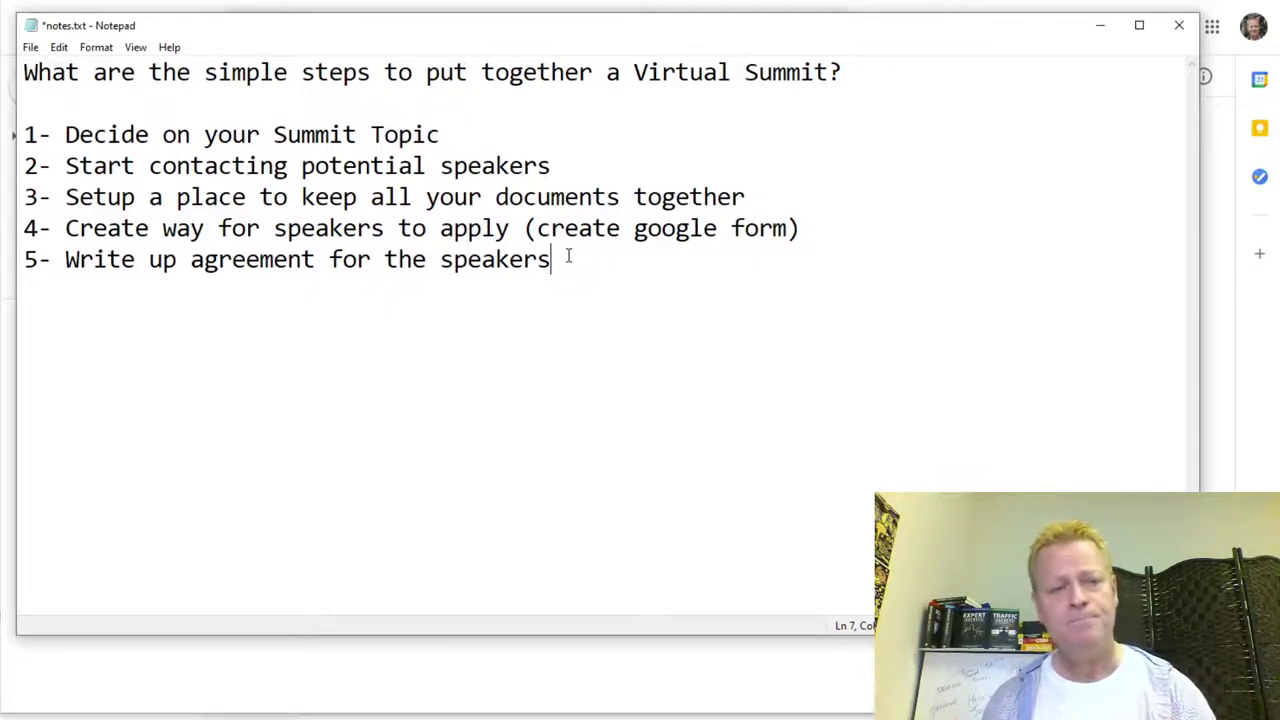
{"action": "key", "text": "Return"}
{"action": "type", "text": "6- Decide on if it's paid or free"}
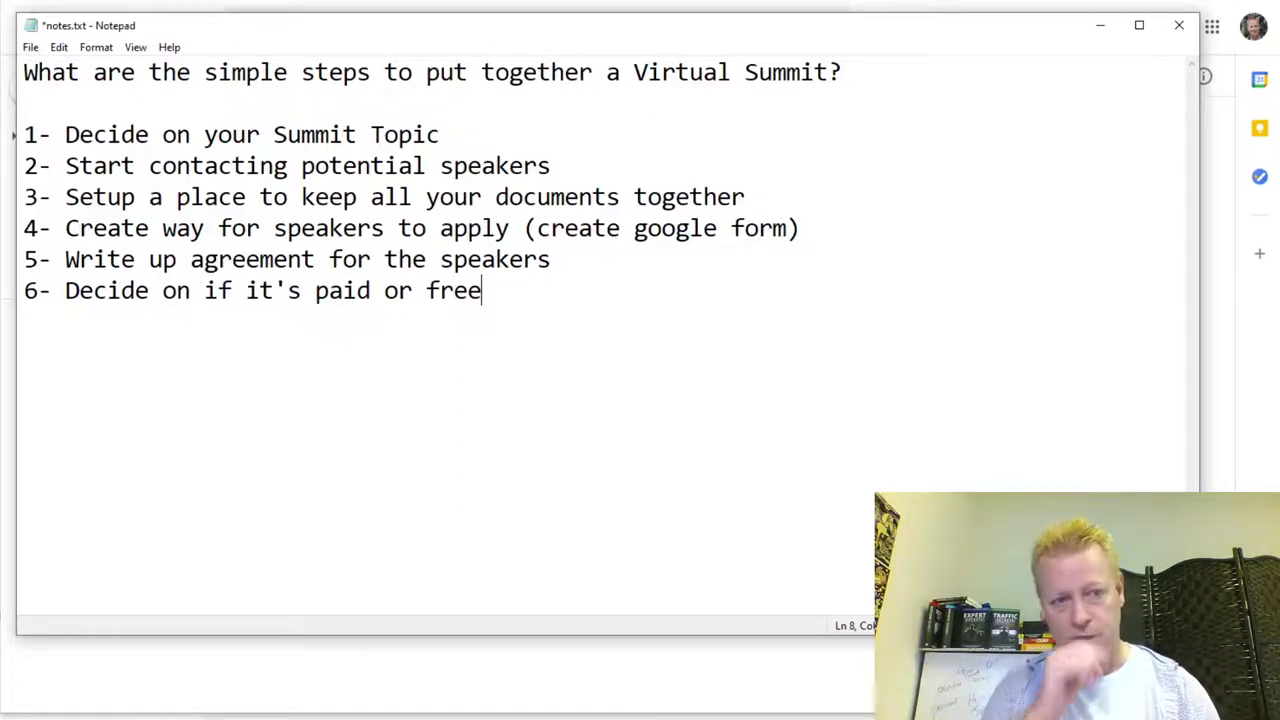
{"action": "type", "text": "(I did "}
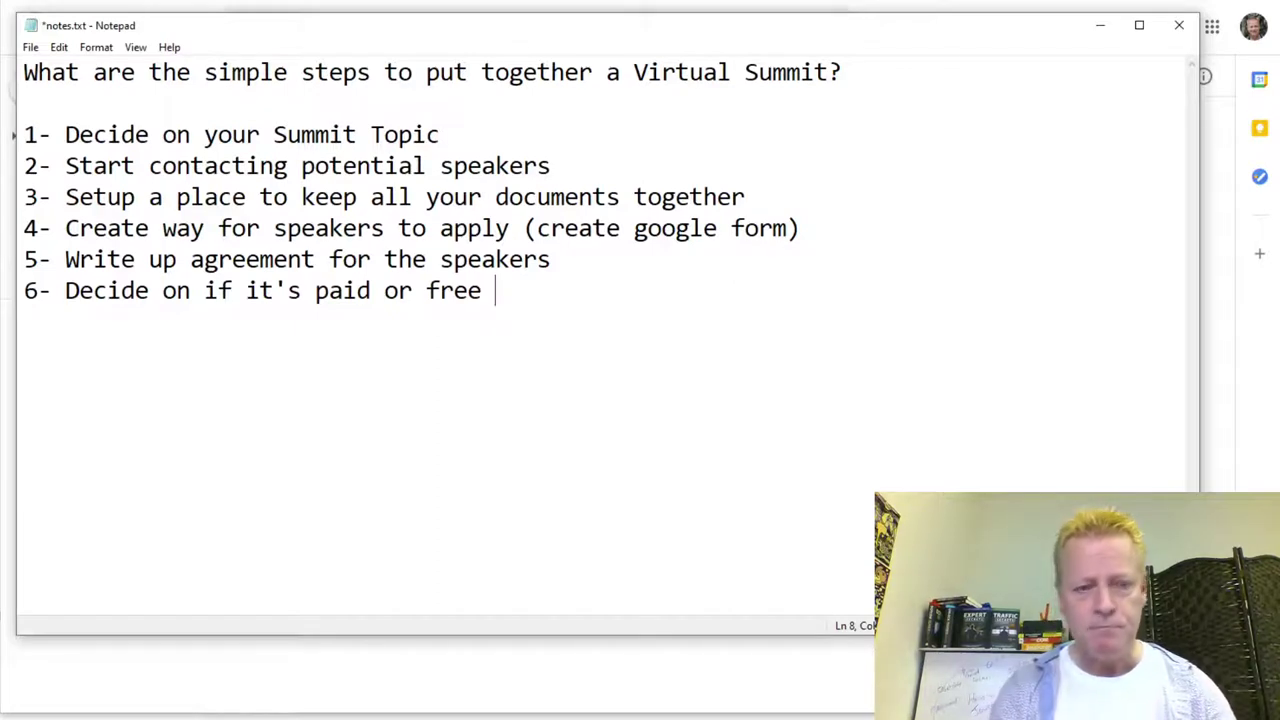
{"action": "type", "text": "a"}
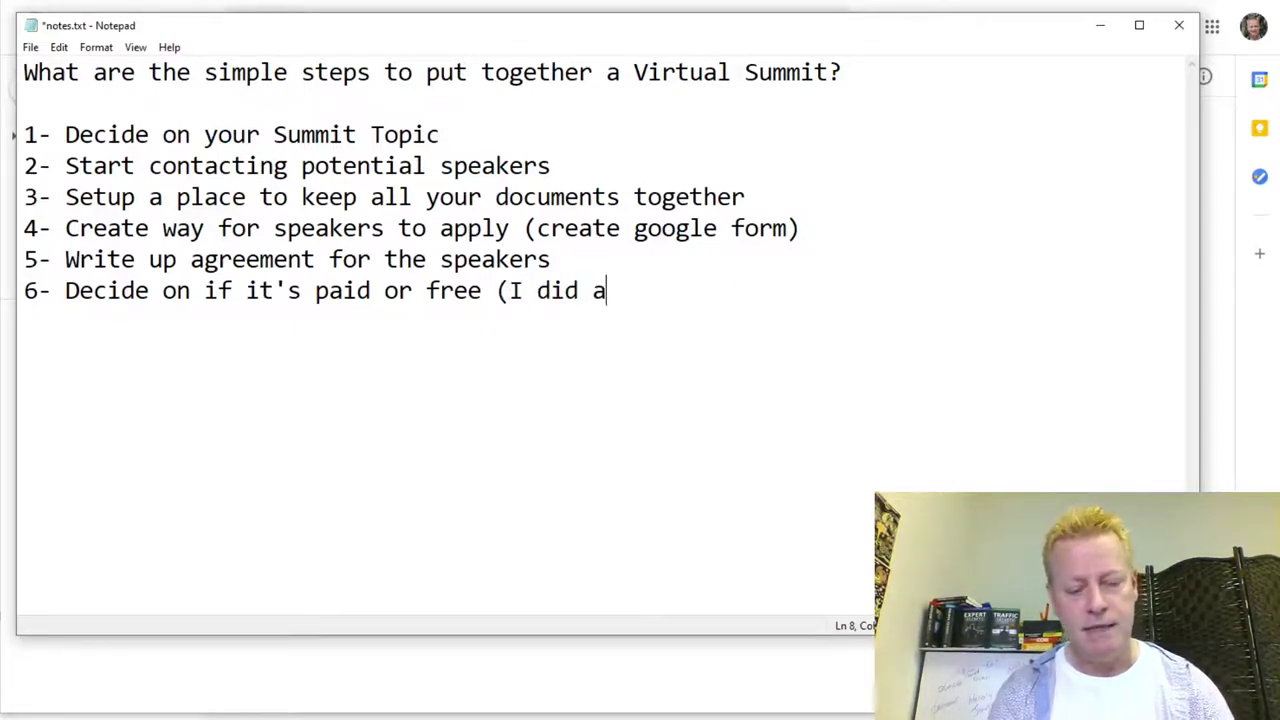
{"action": "type", "text": " free +"}
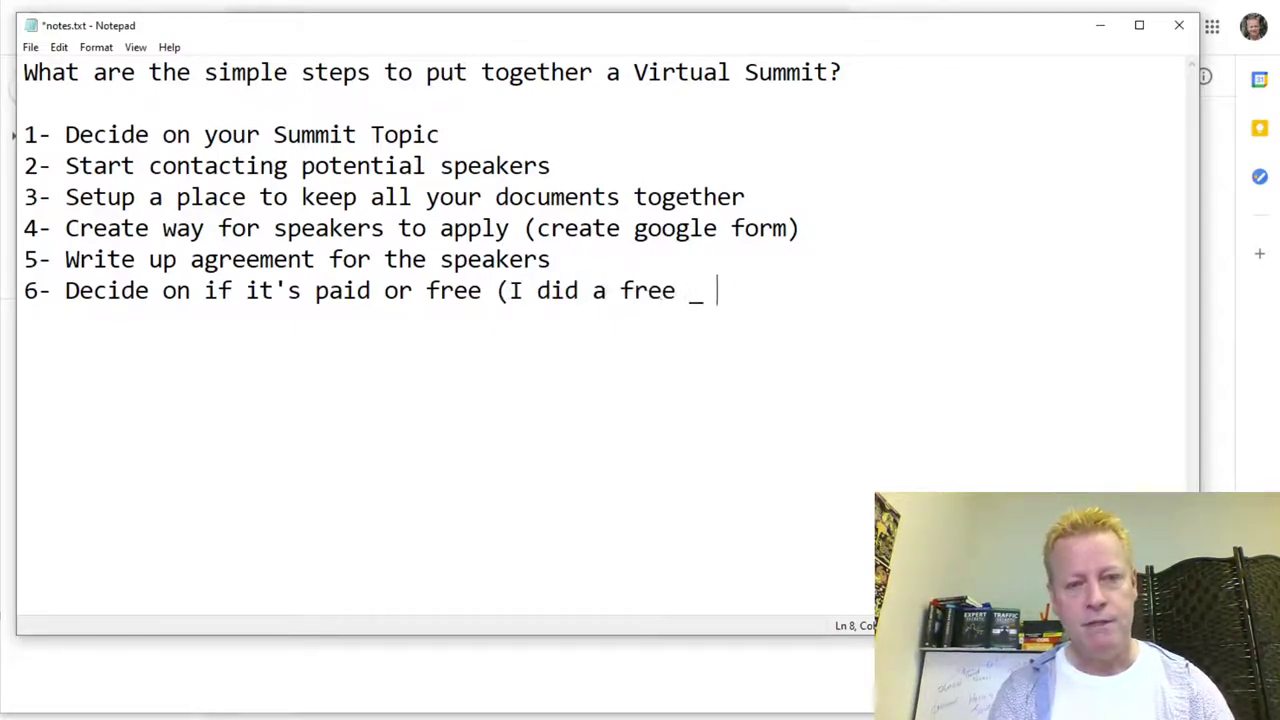
{"action": "type", "text": " paid pass"}
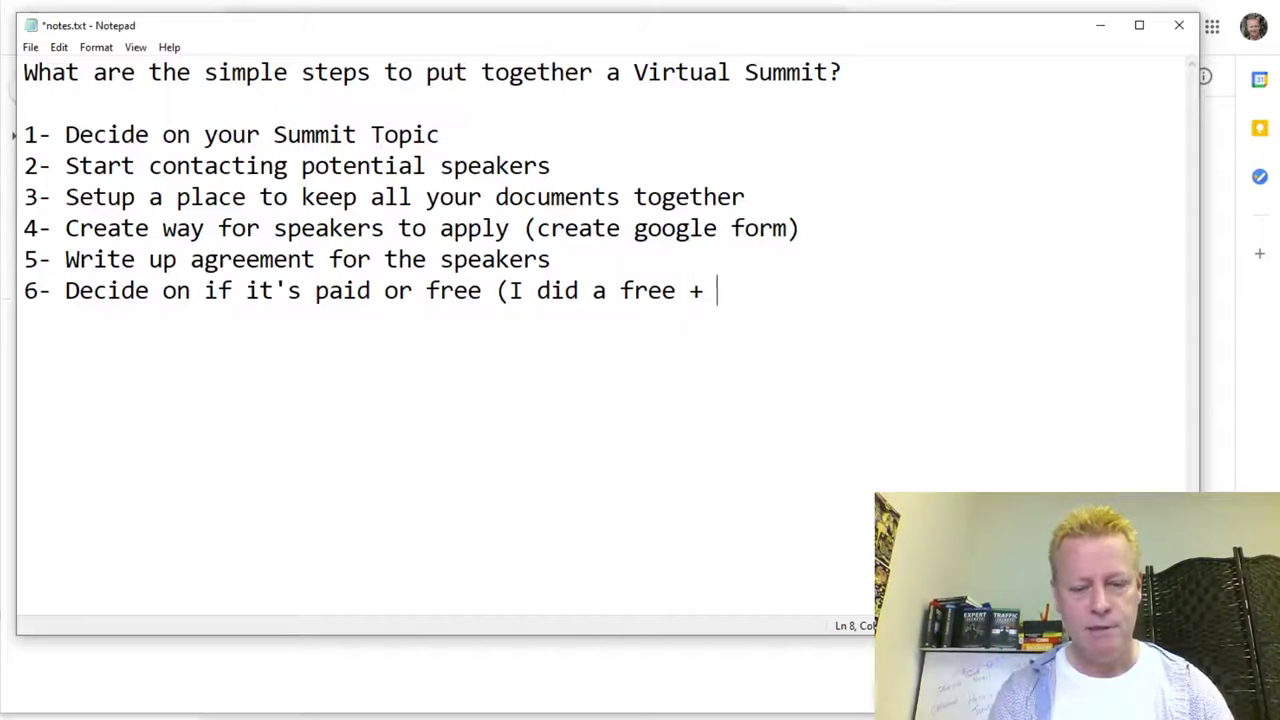
{"action": "type", "text": ")"}
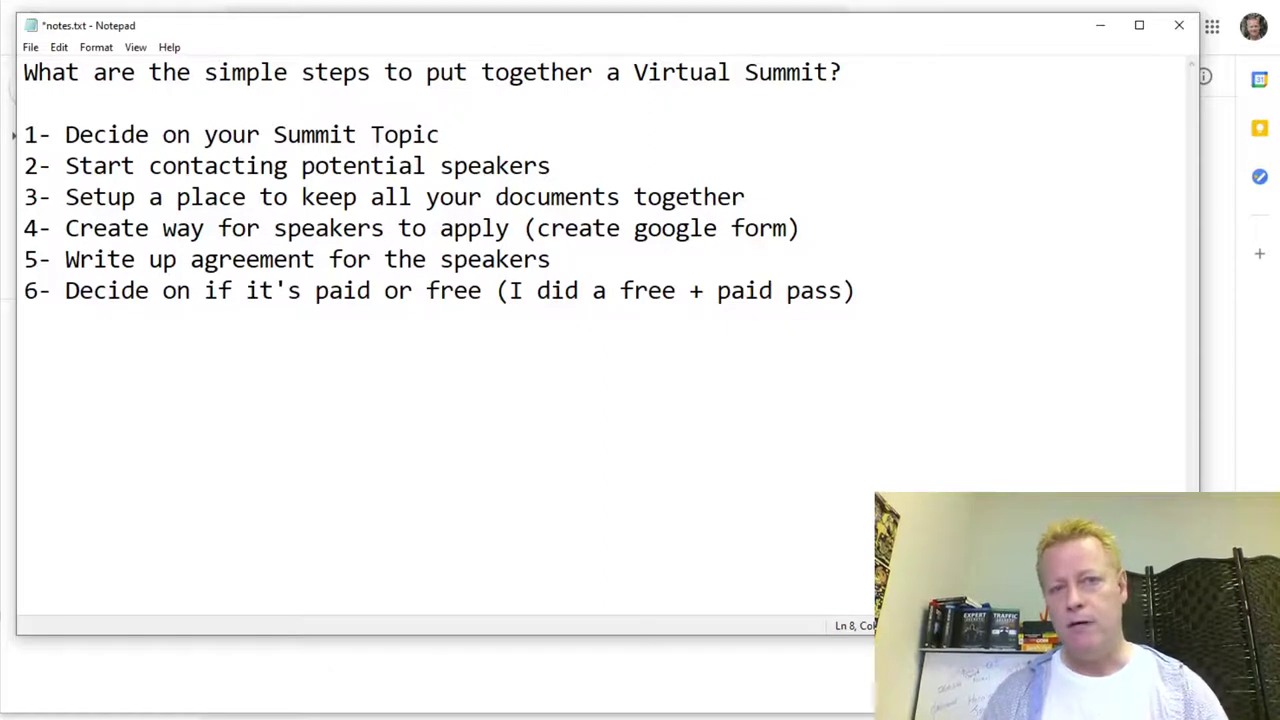
In step 6's parentheses, insert "for 24h" after "free" and "for lifetime" after "paid pass".
{"action": "left_click", "coordinate": [674, 290]}
{"action": "type", "text": "for 24h"}
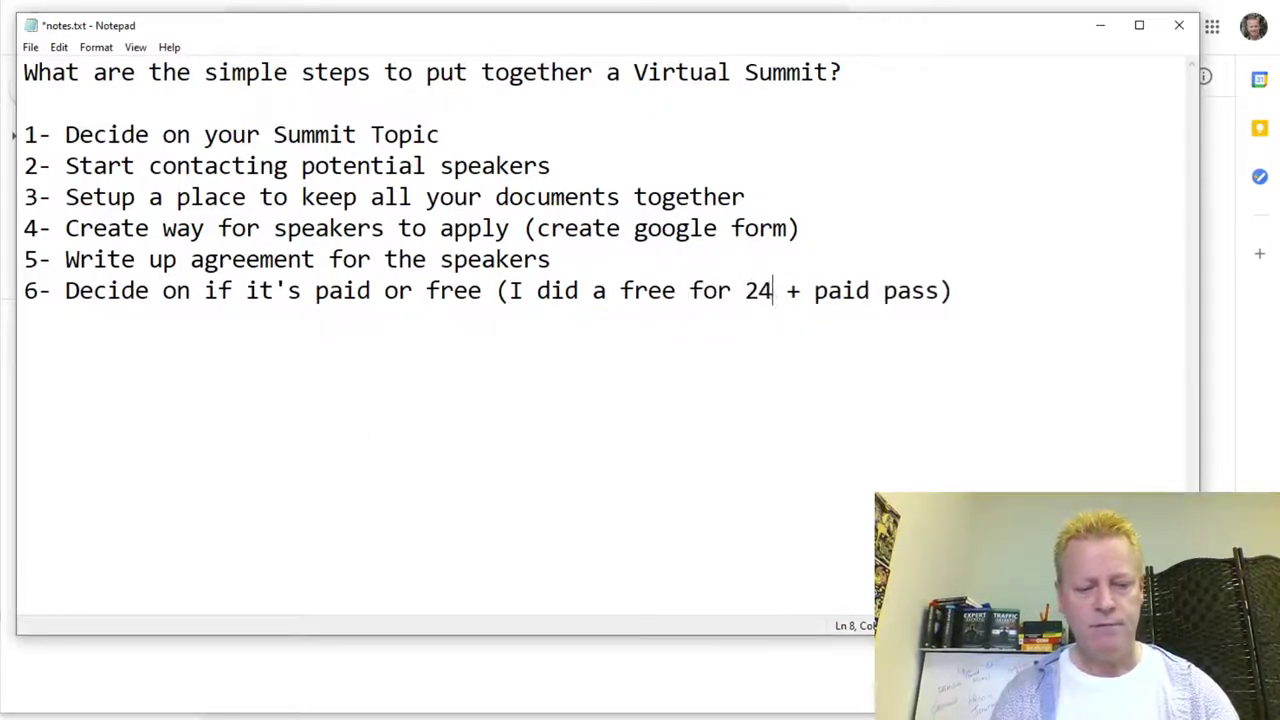
{"action": "left_click", "coordinate": [956, 290]}
{"action": "type", "text": "for lifetime"}
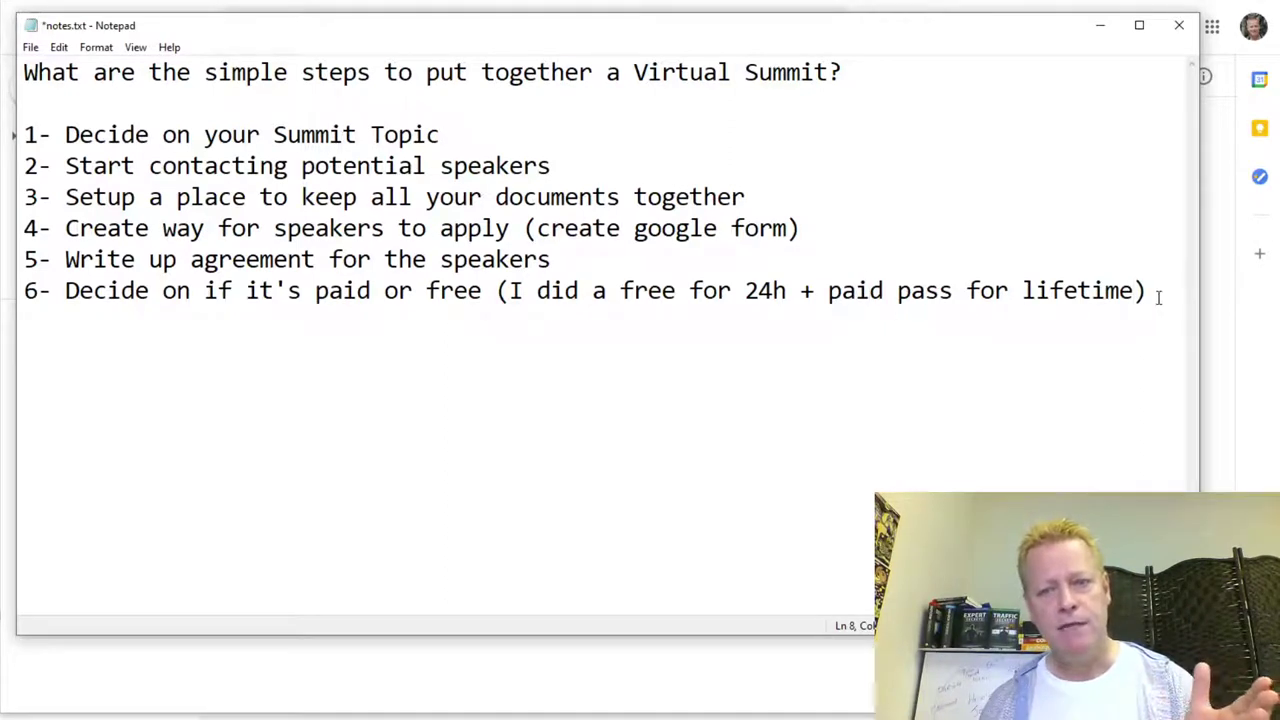
Extend step 6's parenthetical note with "with 50% commission to speakers who promote it" before the closing parenthesis.
{"action": "key", "text": "BackSpace"}
{"action": "type", "text": ")"}
{"action": "key", "text": "Left"}
{"action": "type", "text": "with "}
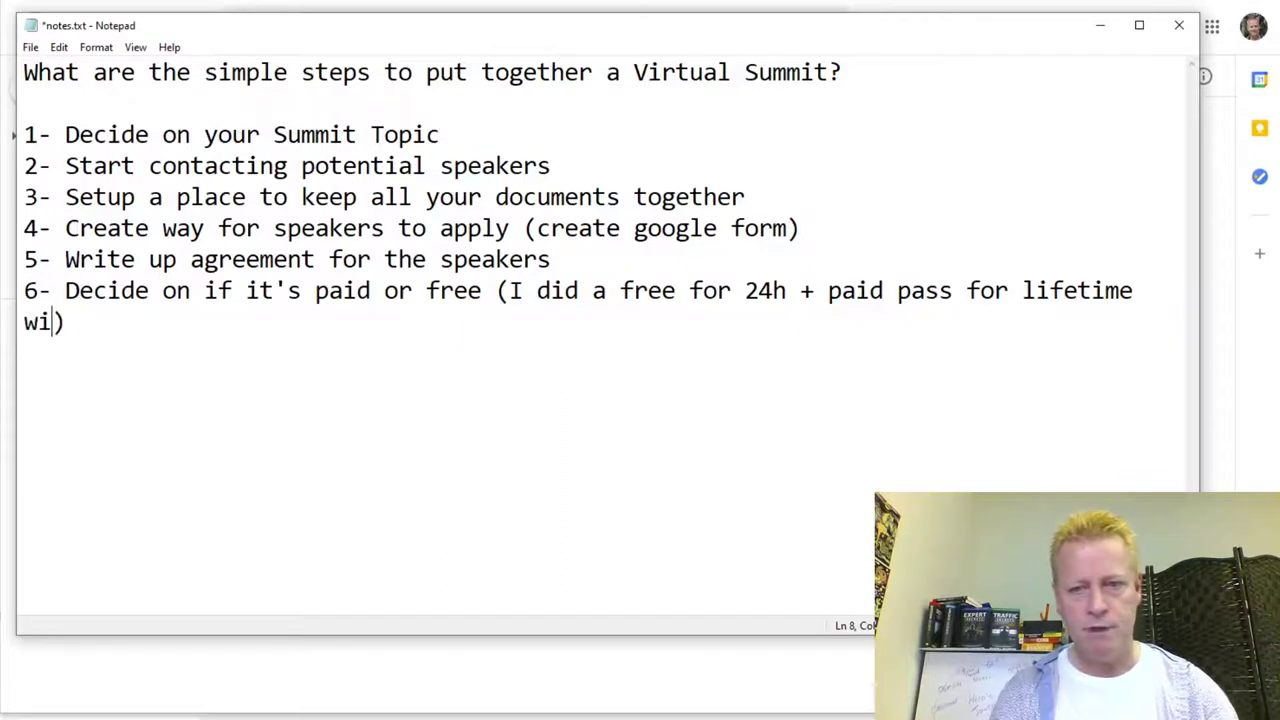
{"action": "type", "text": "50% commi"}
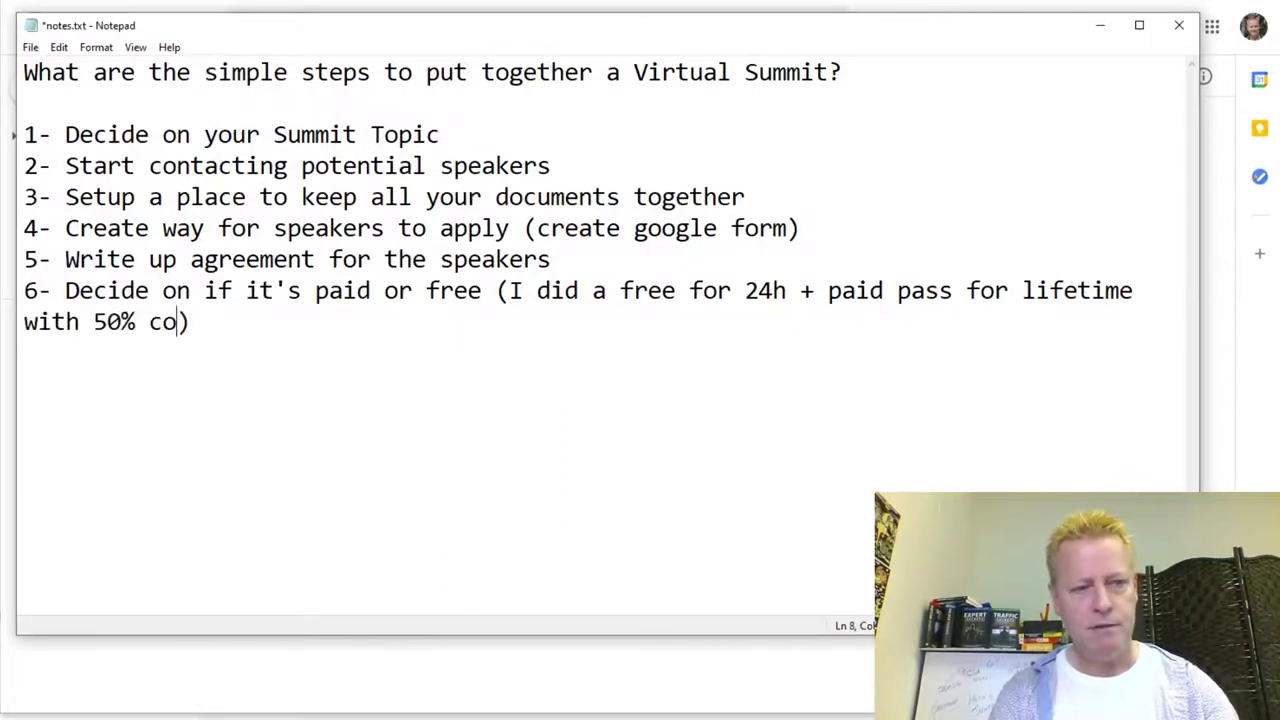
{"action": "type", "text": "ssion to "}
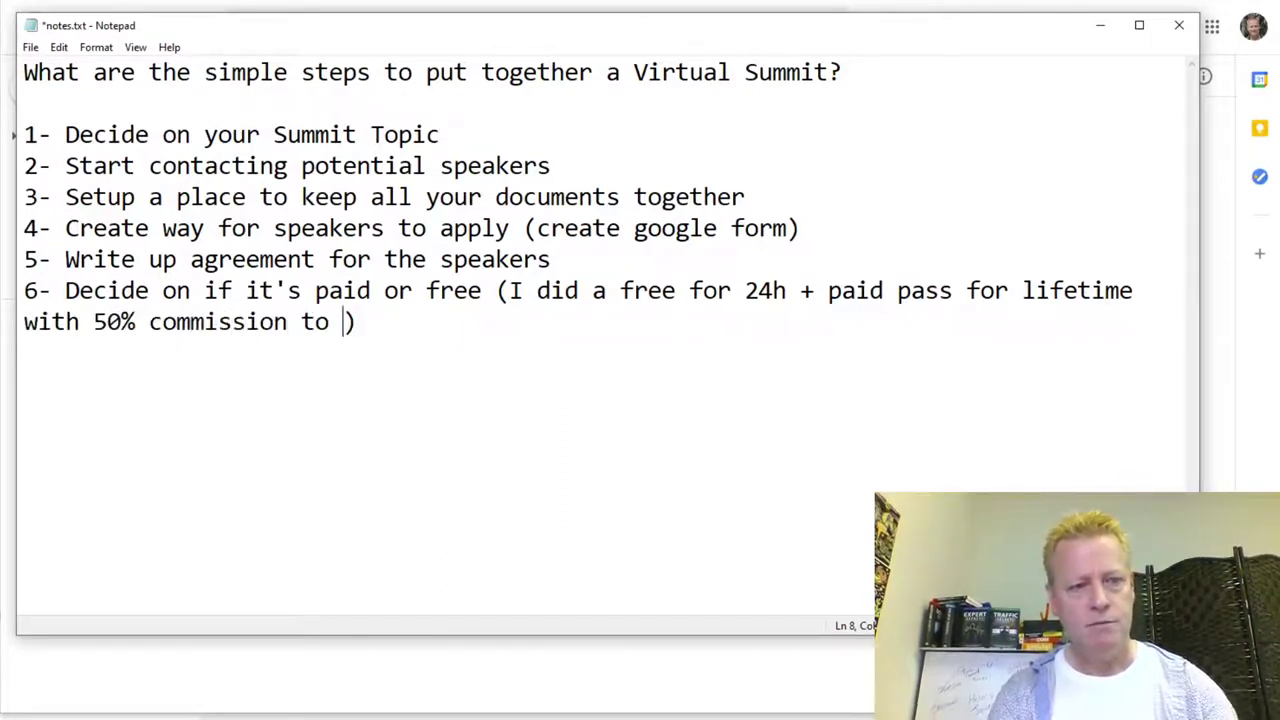
{"action": "type", "text": "speaker"}
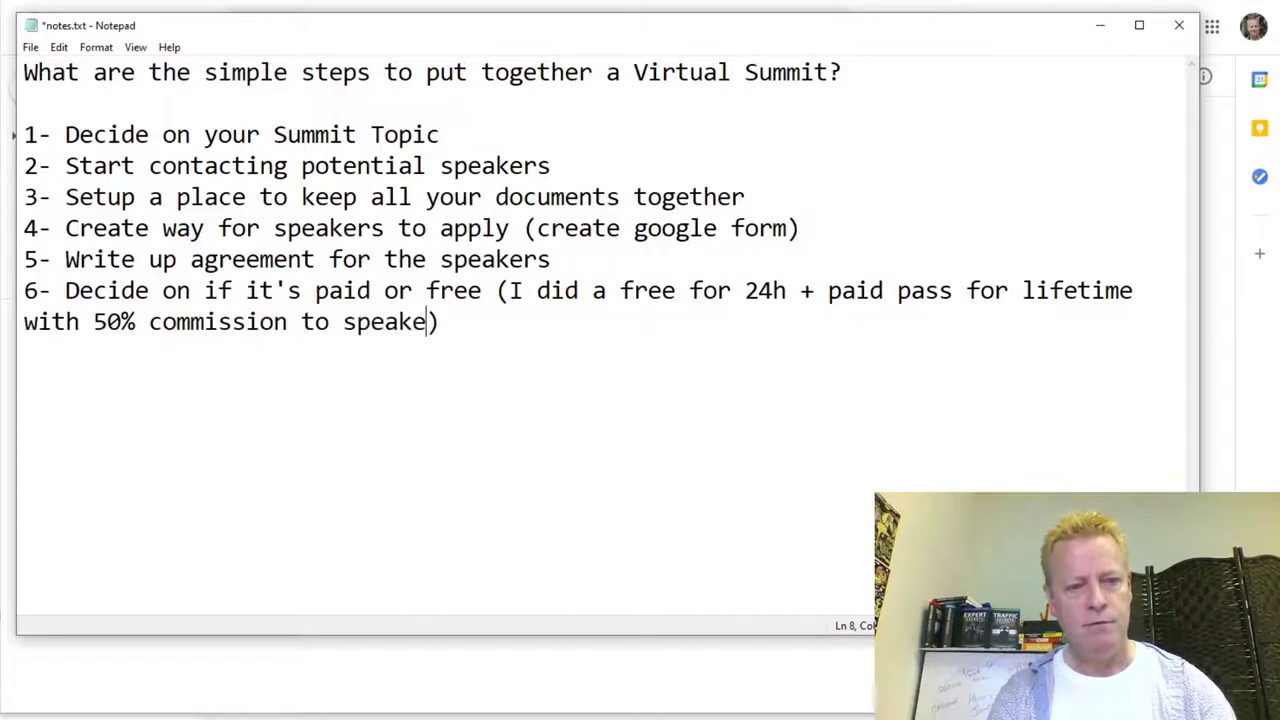
{"action": "type", "text": "s who promo"}
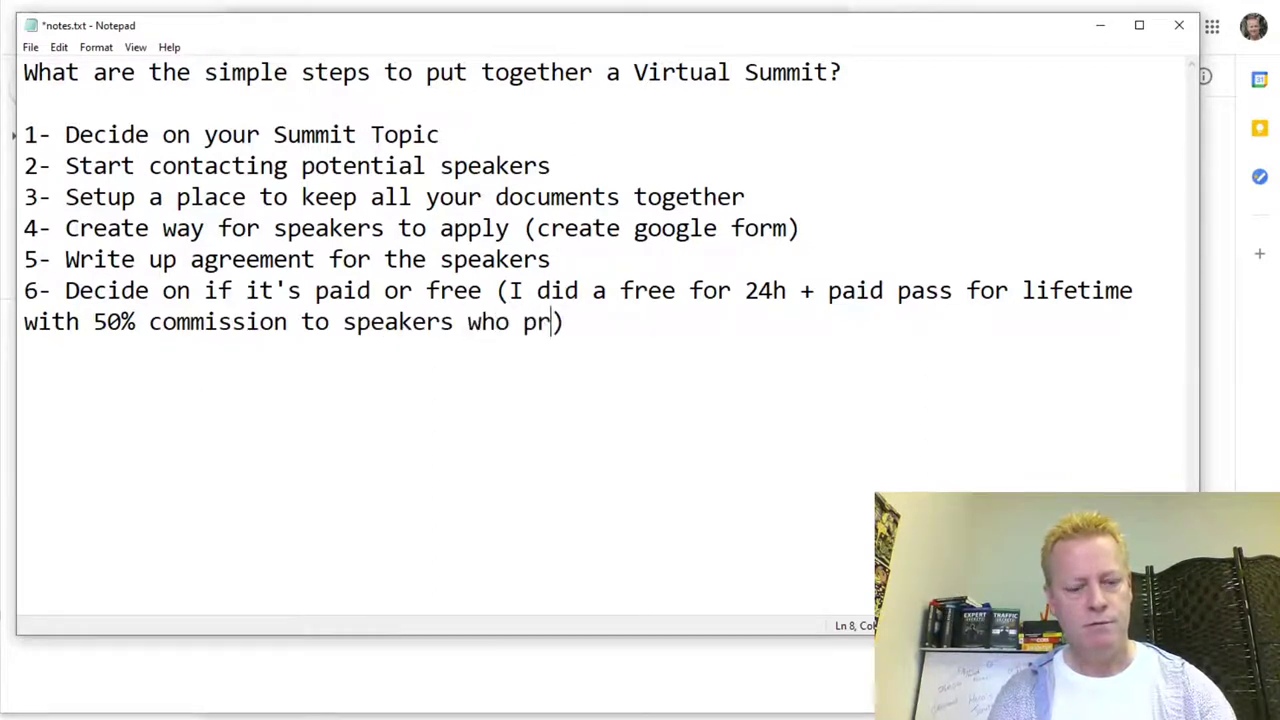
{"action": "type", "text": "te it"}
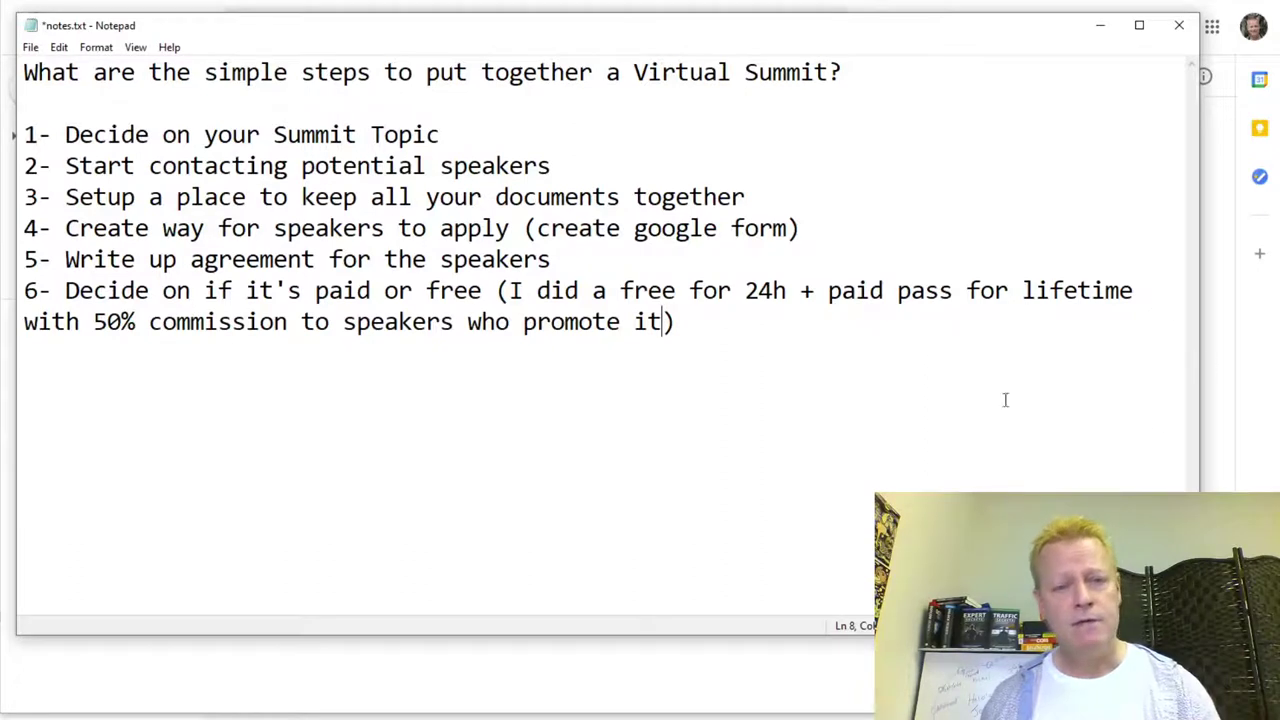
{"action": "left_click", "coordinate": [697, 328]}
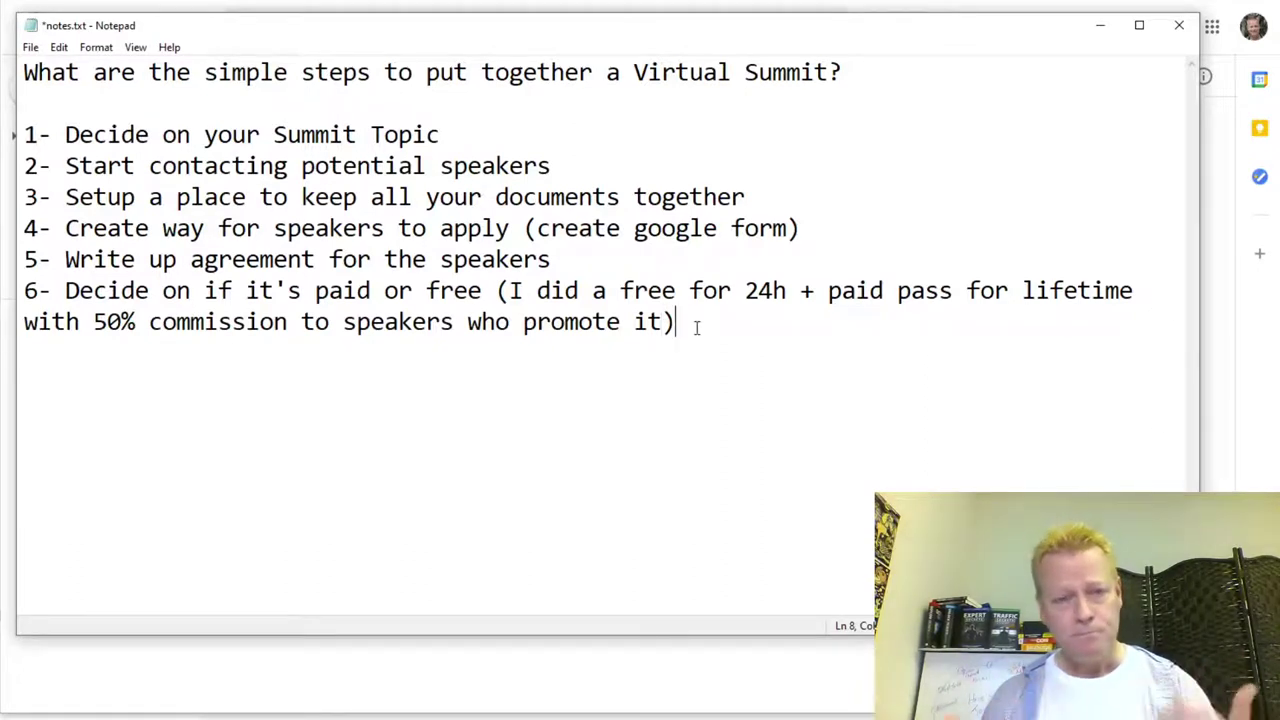
Add the line "7- Registration funnel + email list to get people registered" below step 6.
{"action": "key", "text": "Return"}
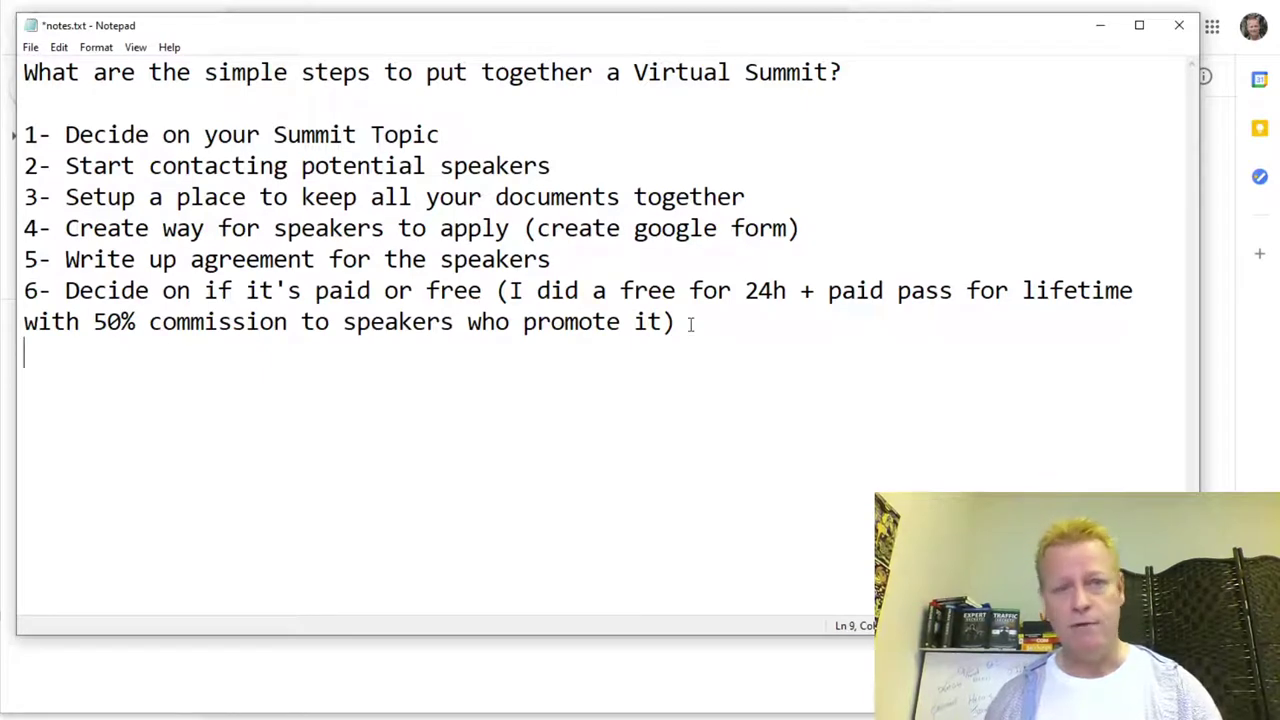
{"action": "type", "text": "7-"}
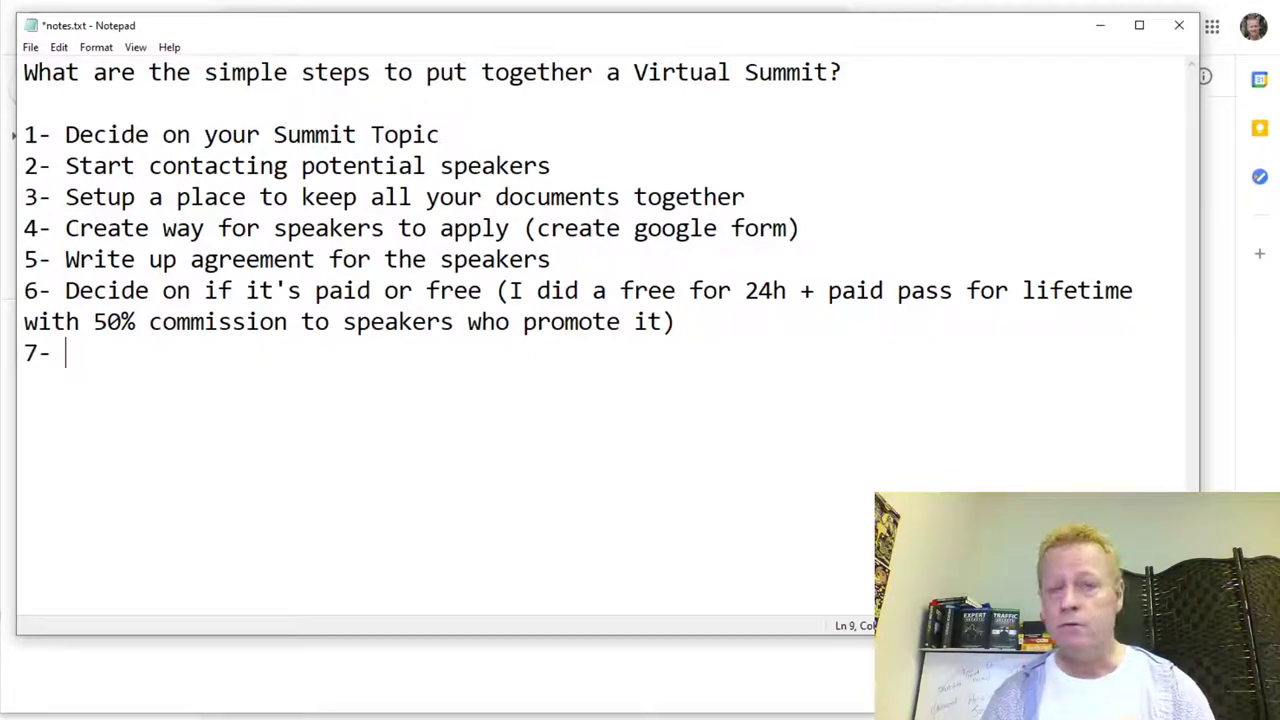
{"action": "type", "text": "Registration "}
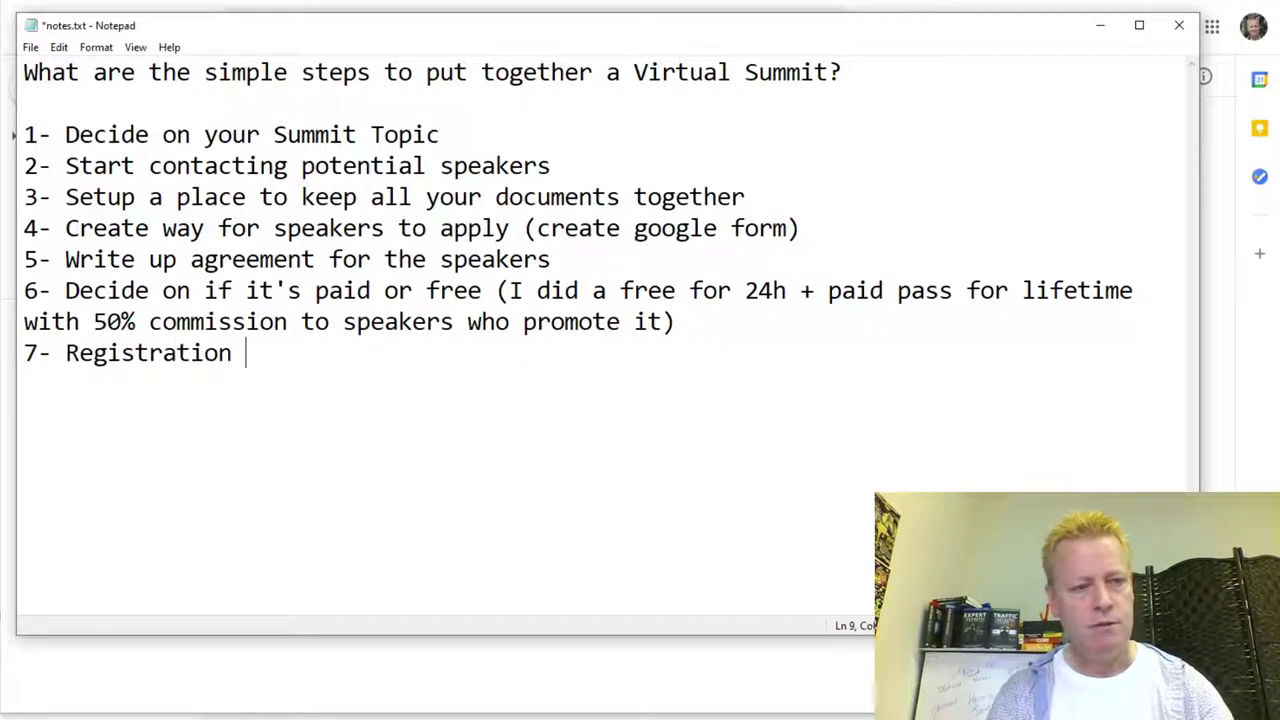
{"action": "type", "text": "funnel"}
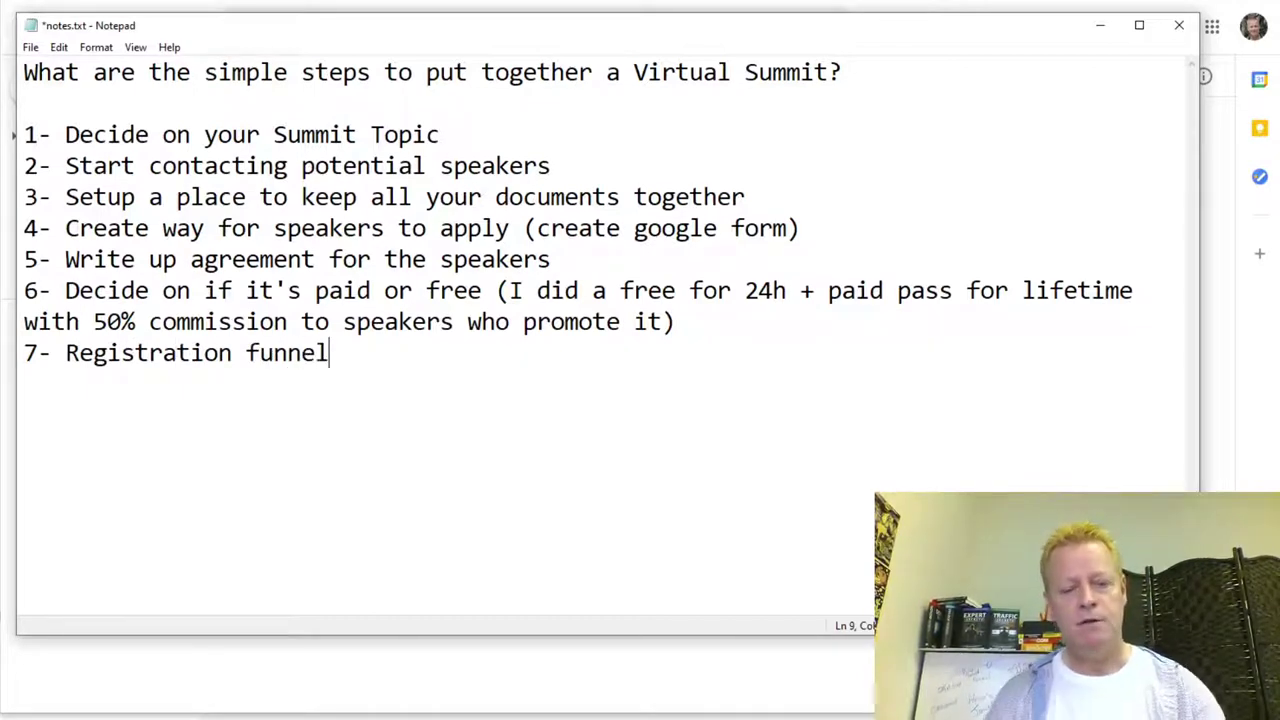
{"action": "type", "text": " + email el"}
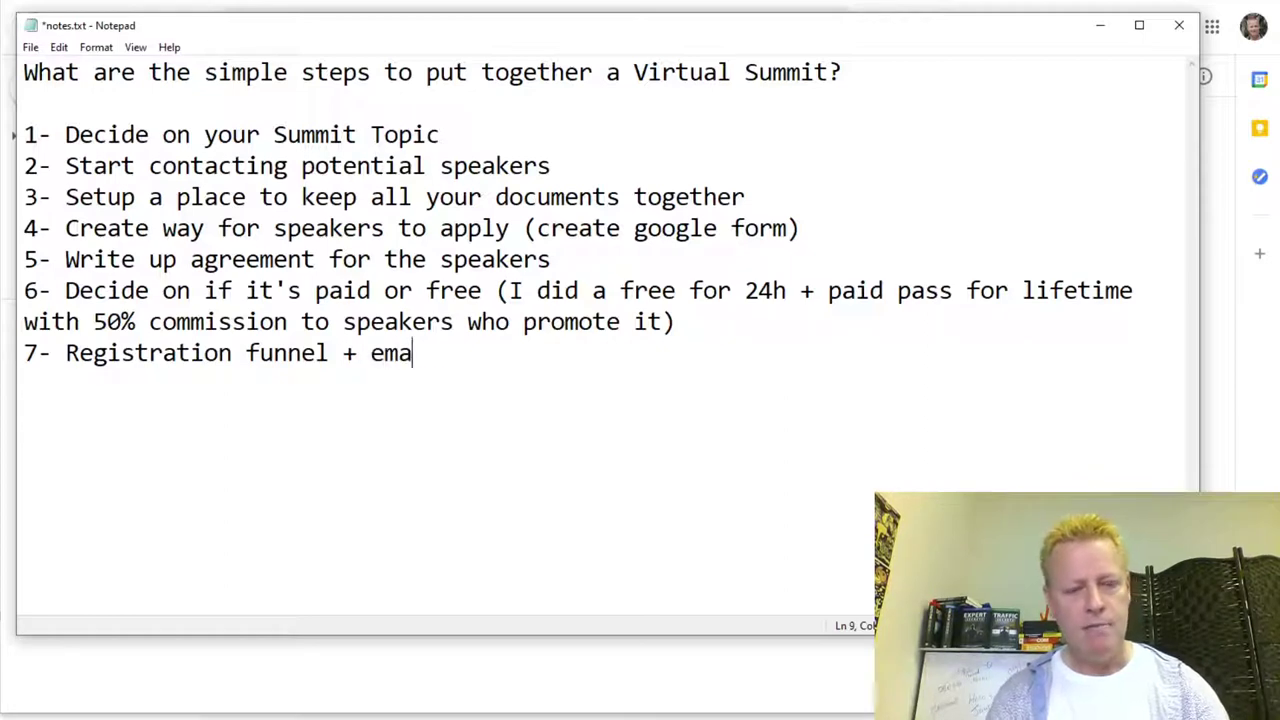
{"action": "key", "text": "BackSpace"}
{"action": "key", "text": "BackSpace"}
{"action": "type", "text": "list "}
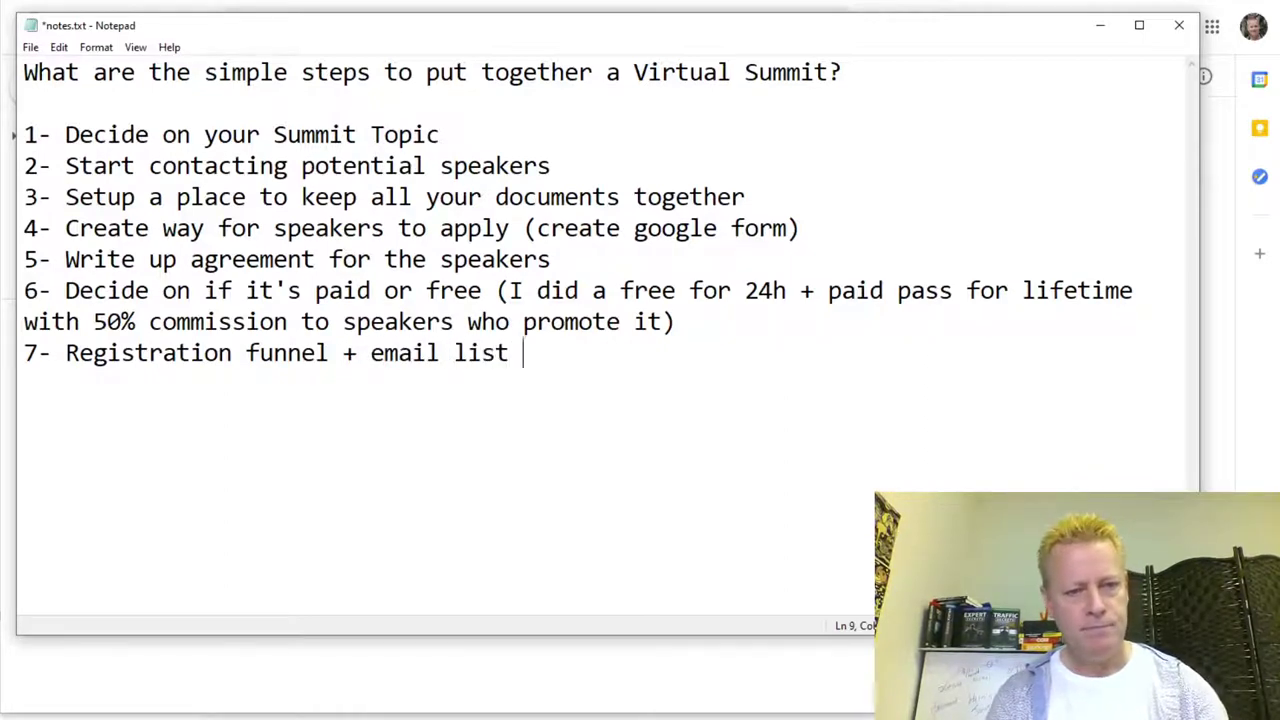
{"action": "type", "text": "to get "}
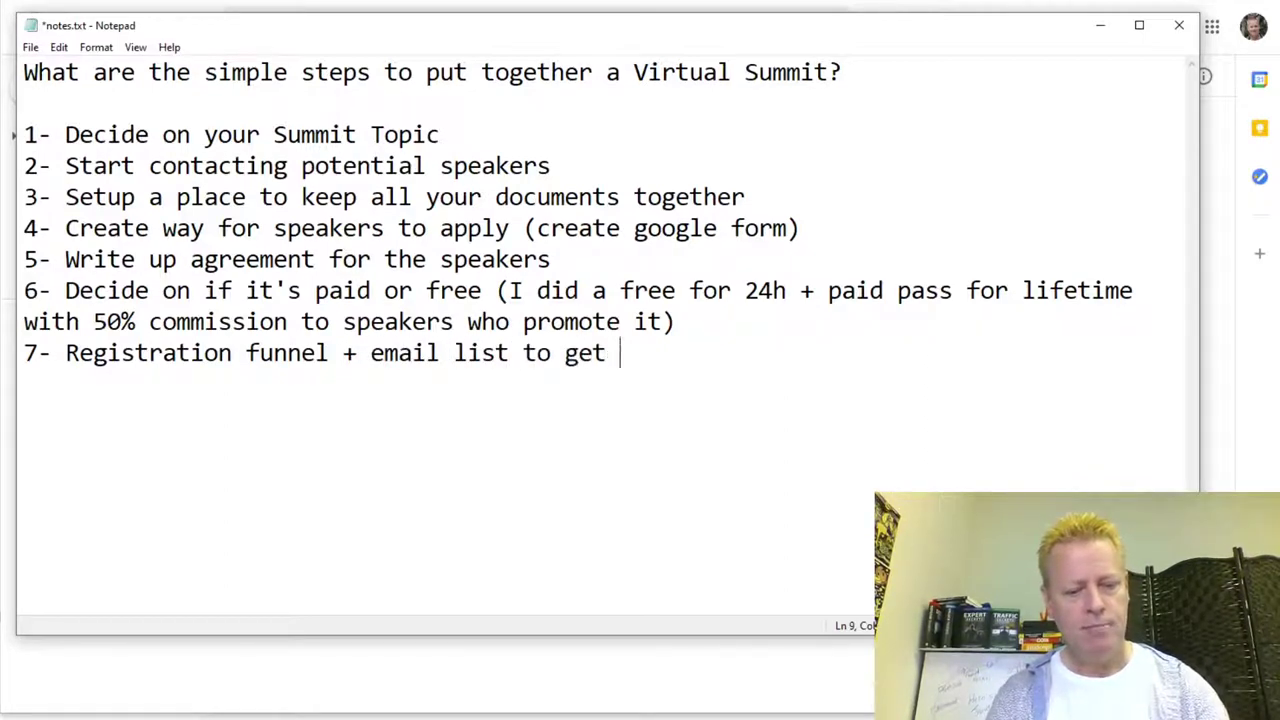
{"action": "type", "text": "people"}
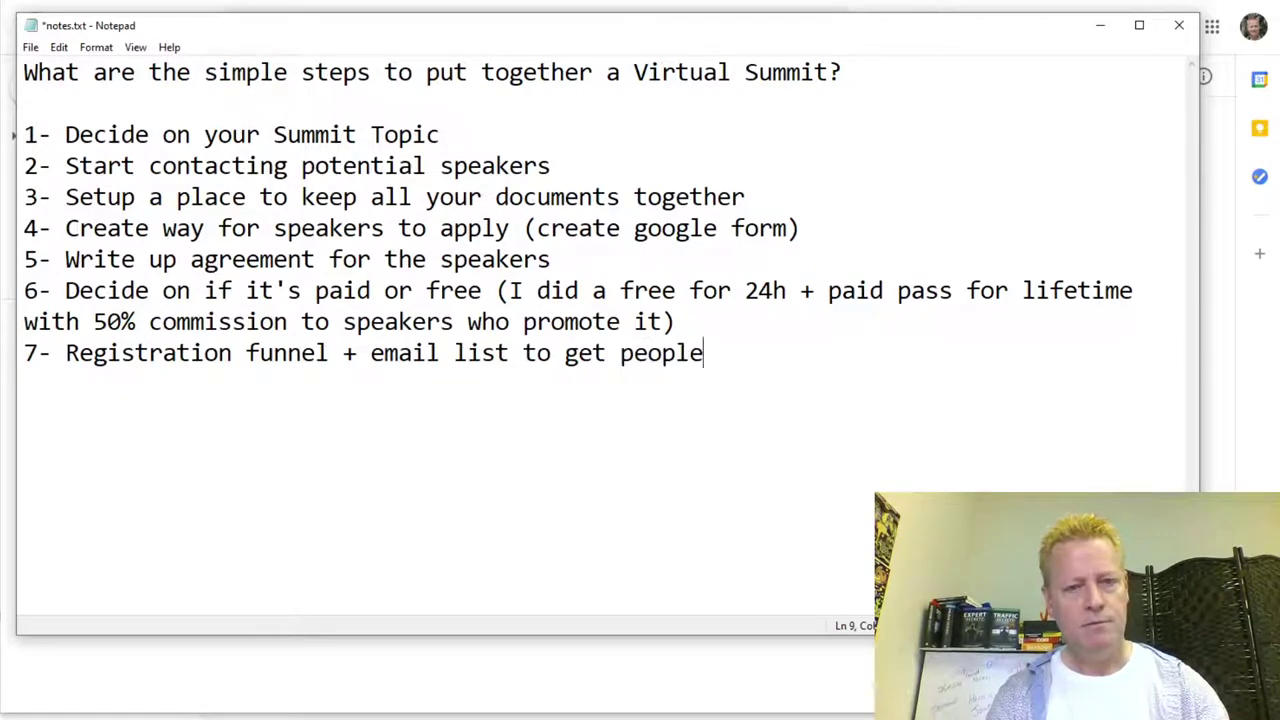
{"action": "type", "text": " registered"}
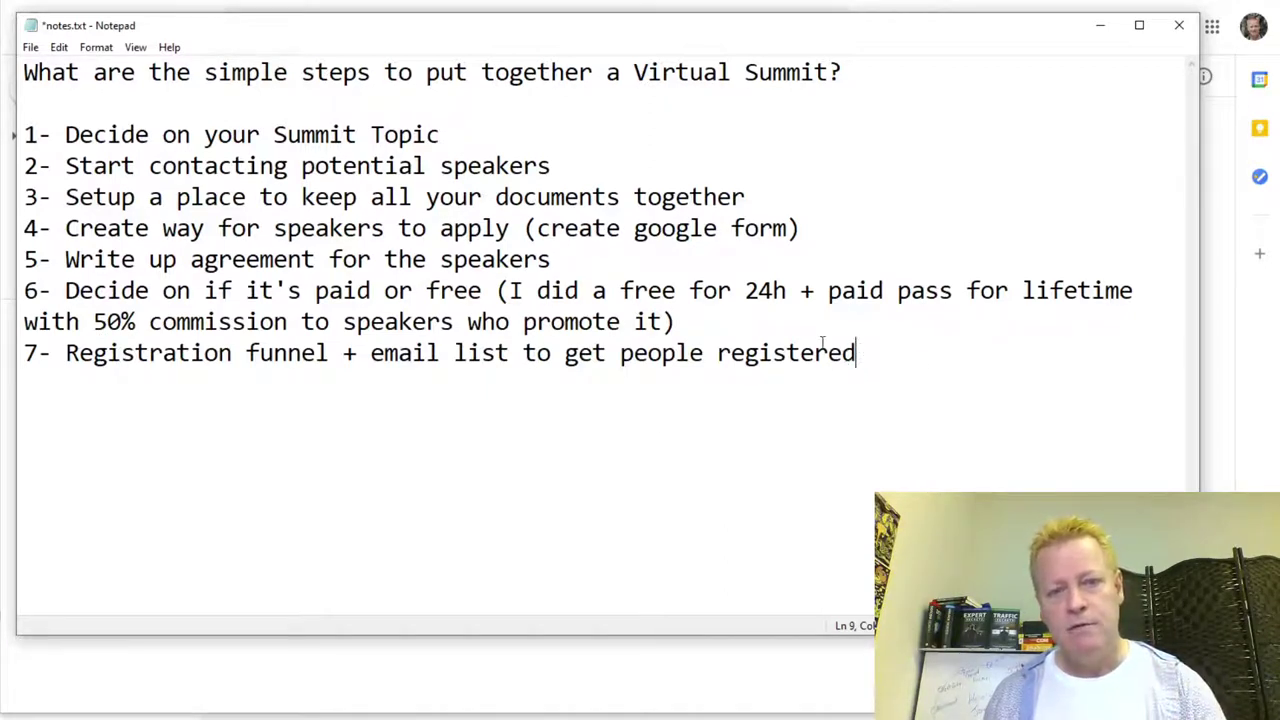
Insert a new line "7-" above the registration funnel line and delete the number from that line.
{"action": "left_click", "coordinate": [729, 330]}
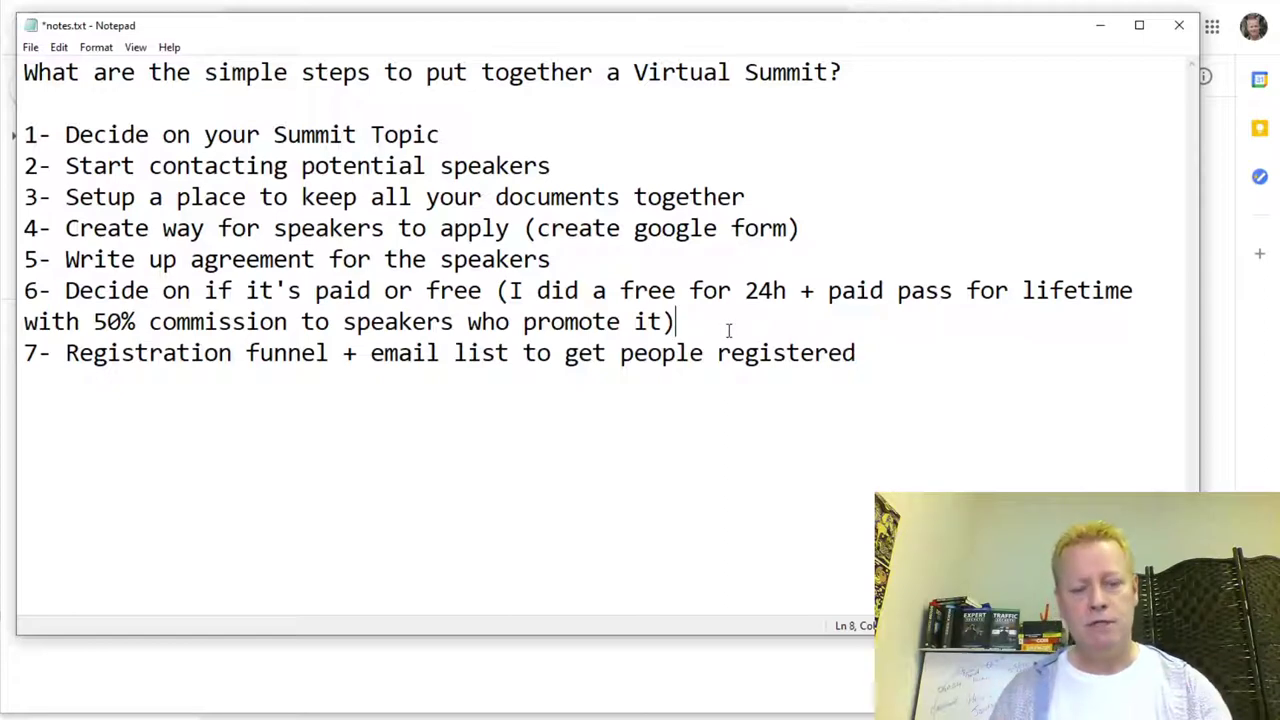
{"action": "key", "text": "Return"}
{"action": "type", "text": "7-"}
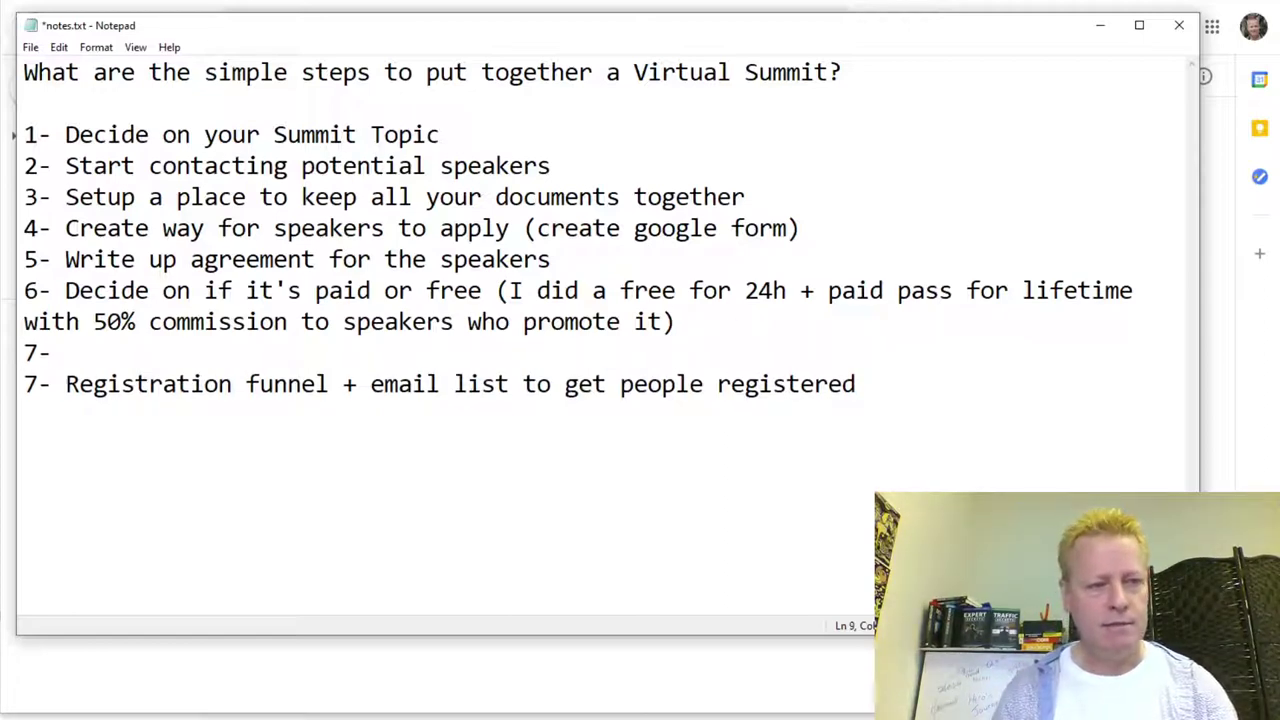
{"action": "key", "text": "Right"}
{"action": "key", "text": "Delete"}
{"action": "key", "text": "Left"}
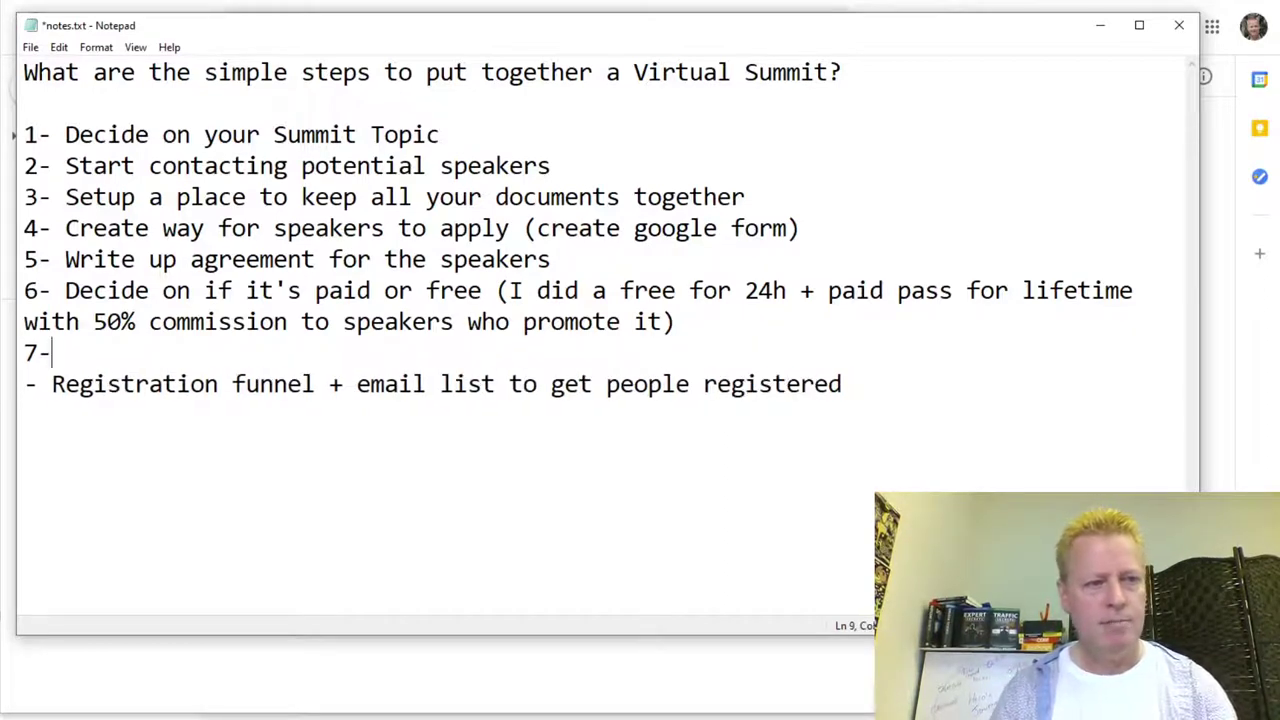